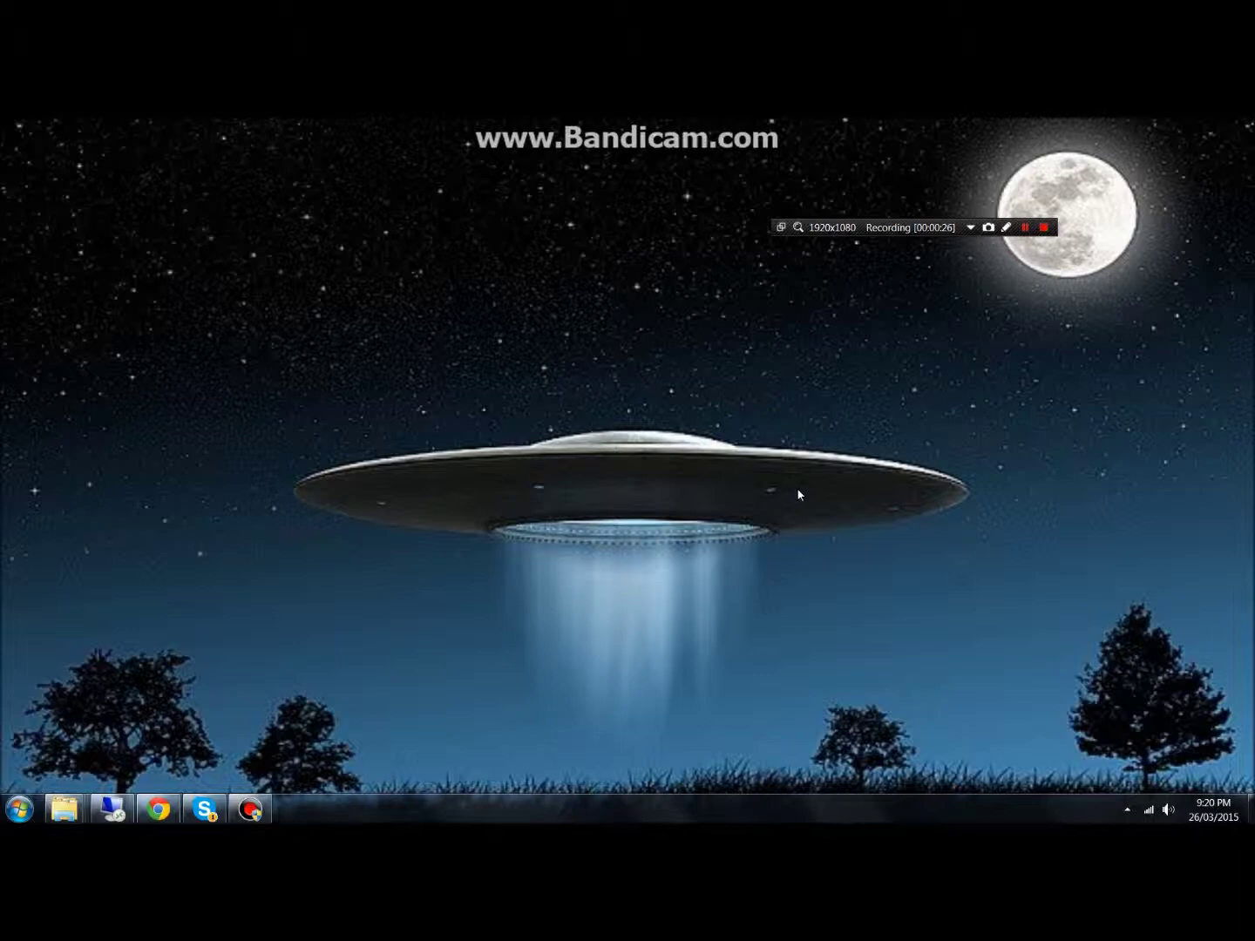
Restore the Chrome window showing the So you Start homepage at soyoustart.com
click(157, 810)
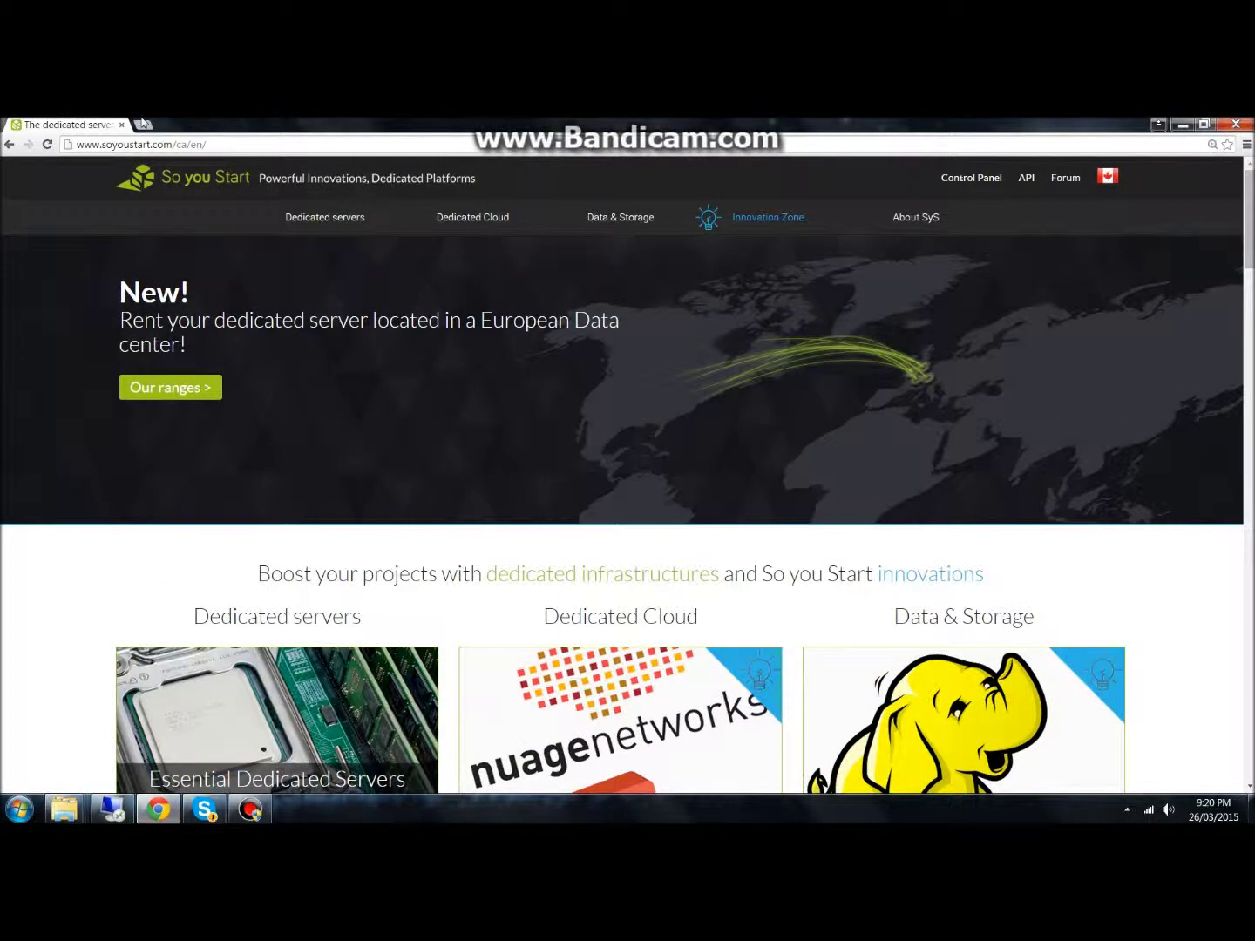
Open the Essential Dedicated Servers range from the Dedicated servers menu
click(163, 146)
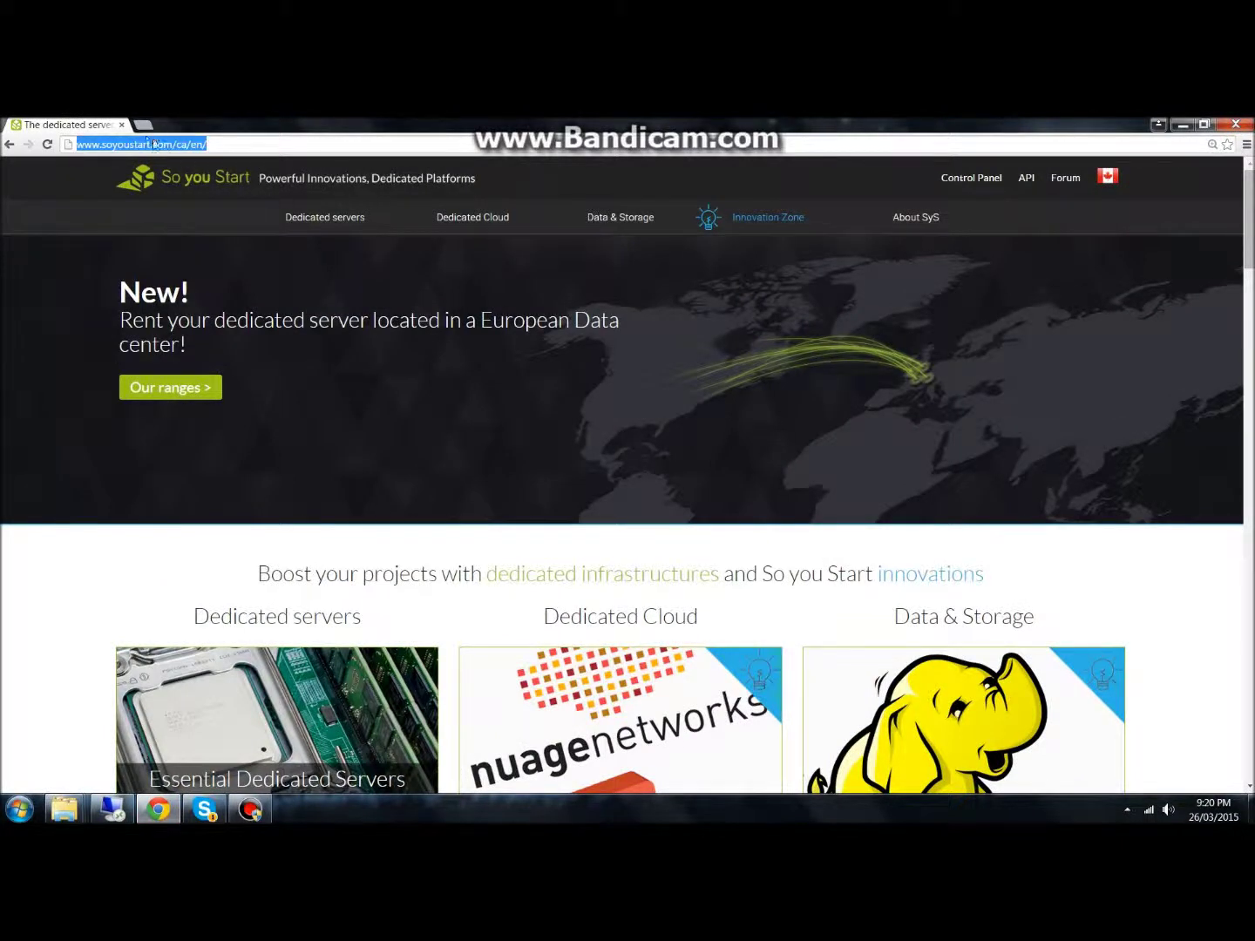
mouse_move(323, 218)
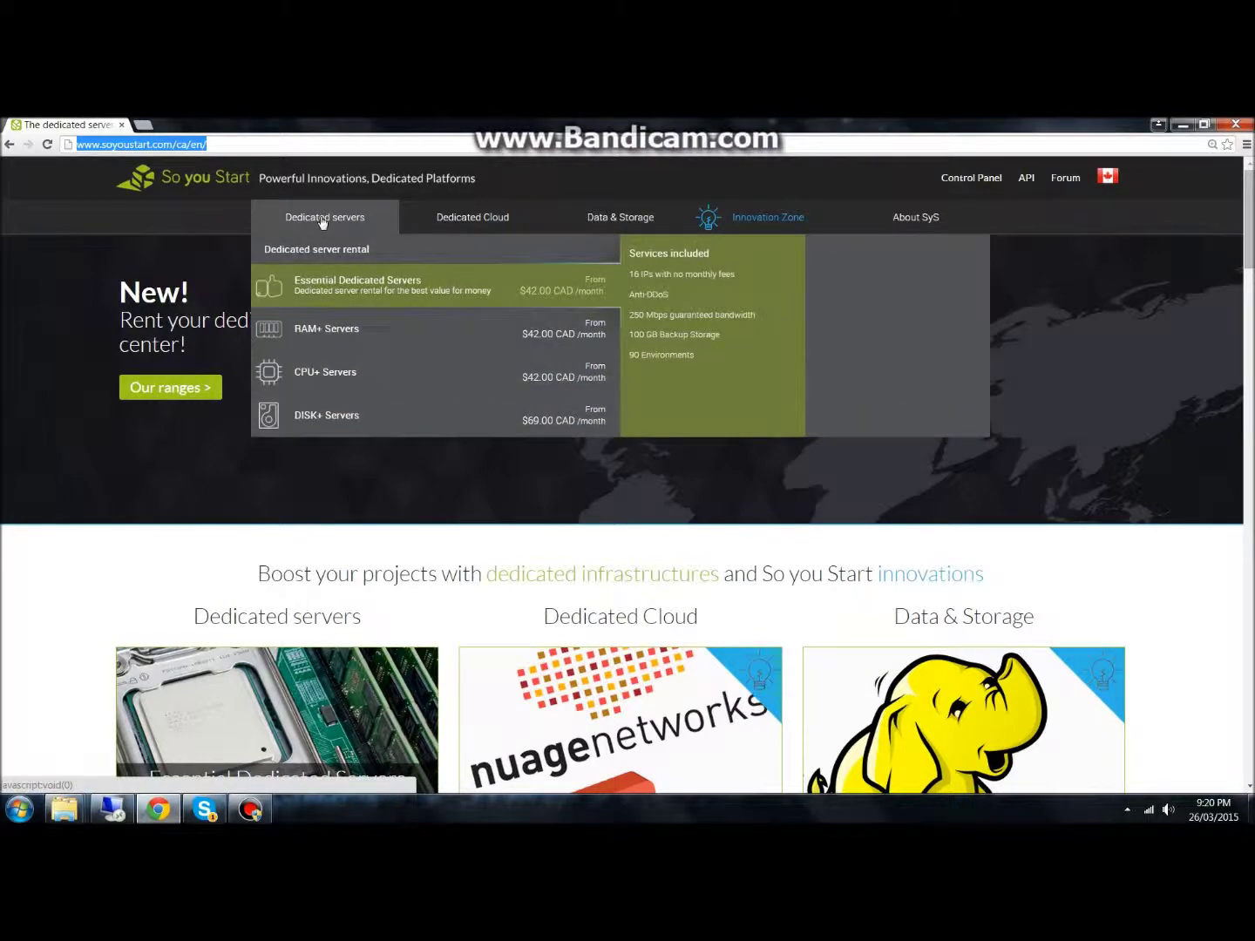
click(315, 291)
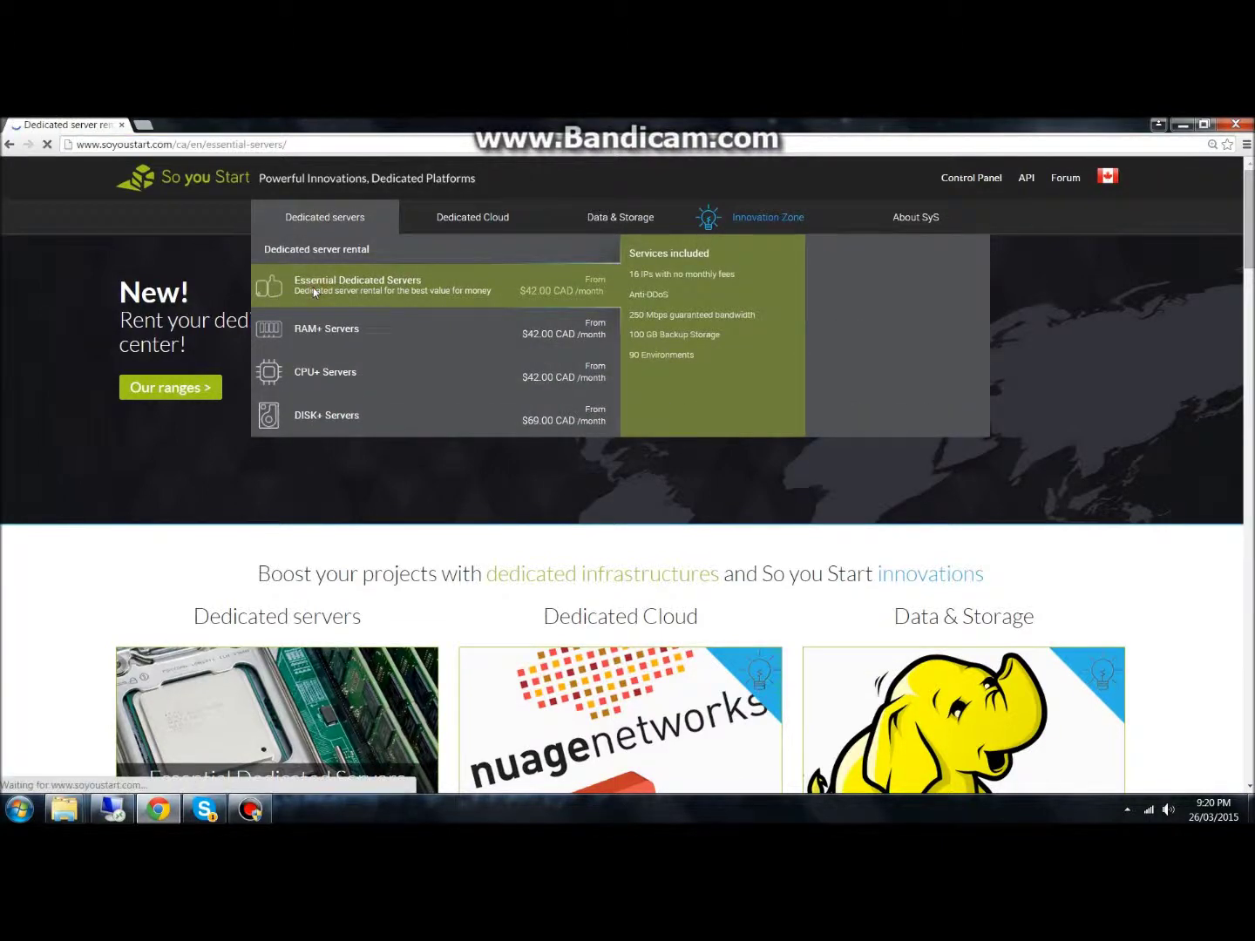
Review the E3-SAT-3 row's specifications and add that server to an order
scroll(639, 522, down, 4)
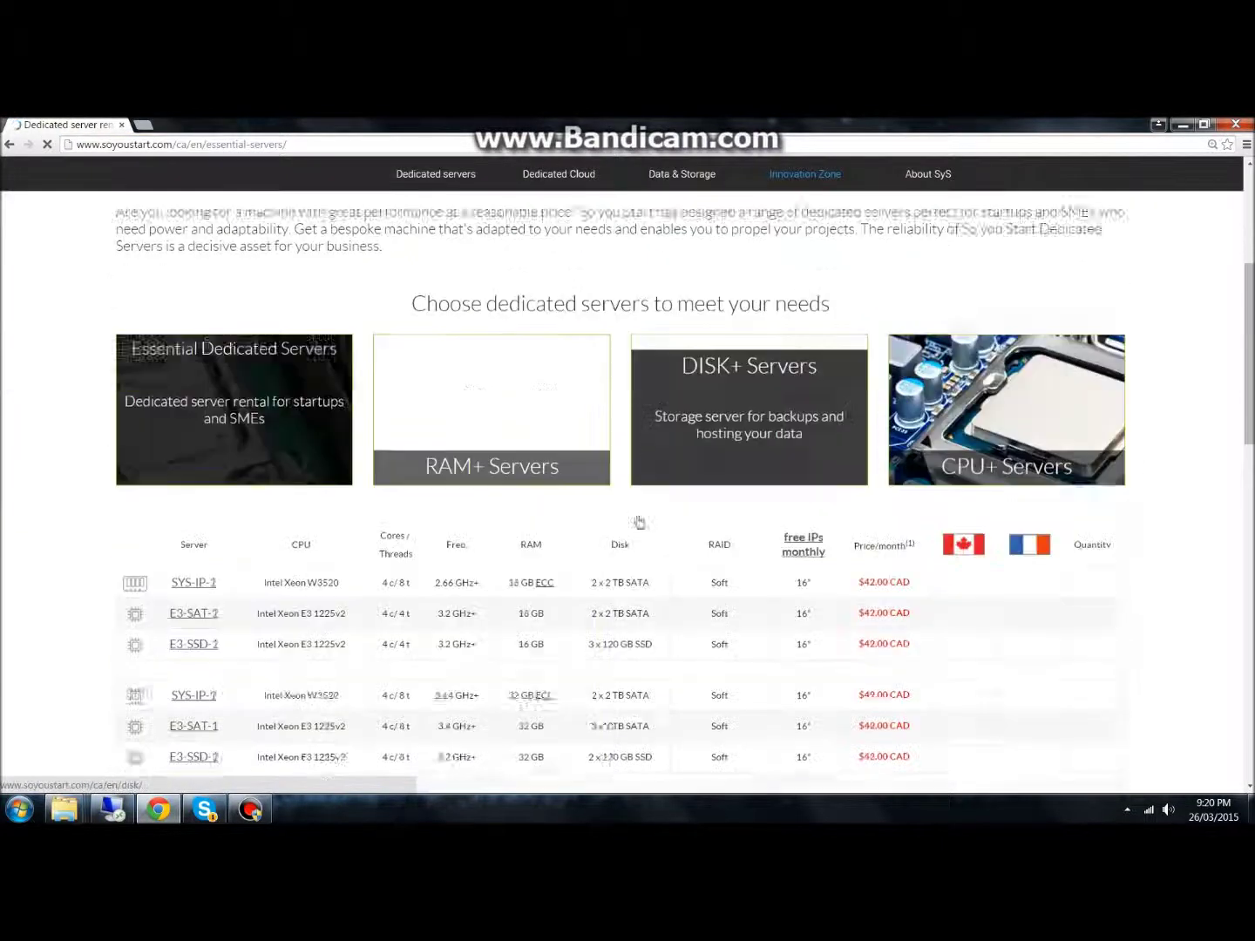
scroll(639, 522, down, 2)
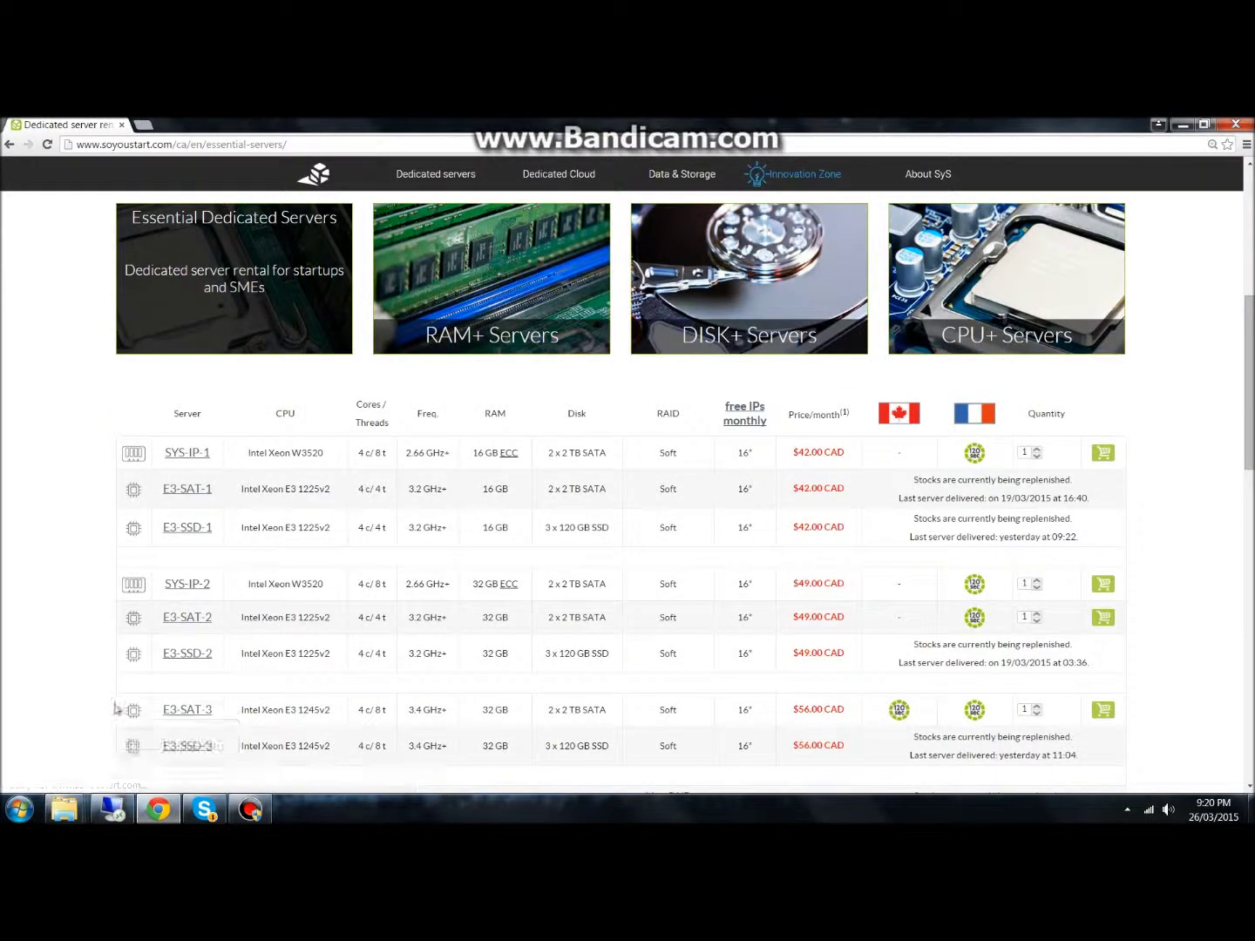
drag(116, 708, 187, 723)
click(175, 714)
drag(347, 713, 843, 710)
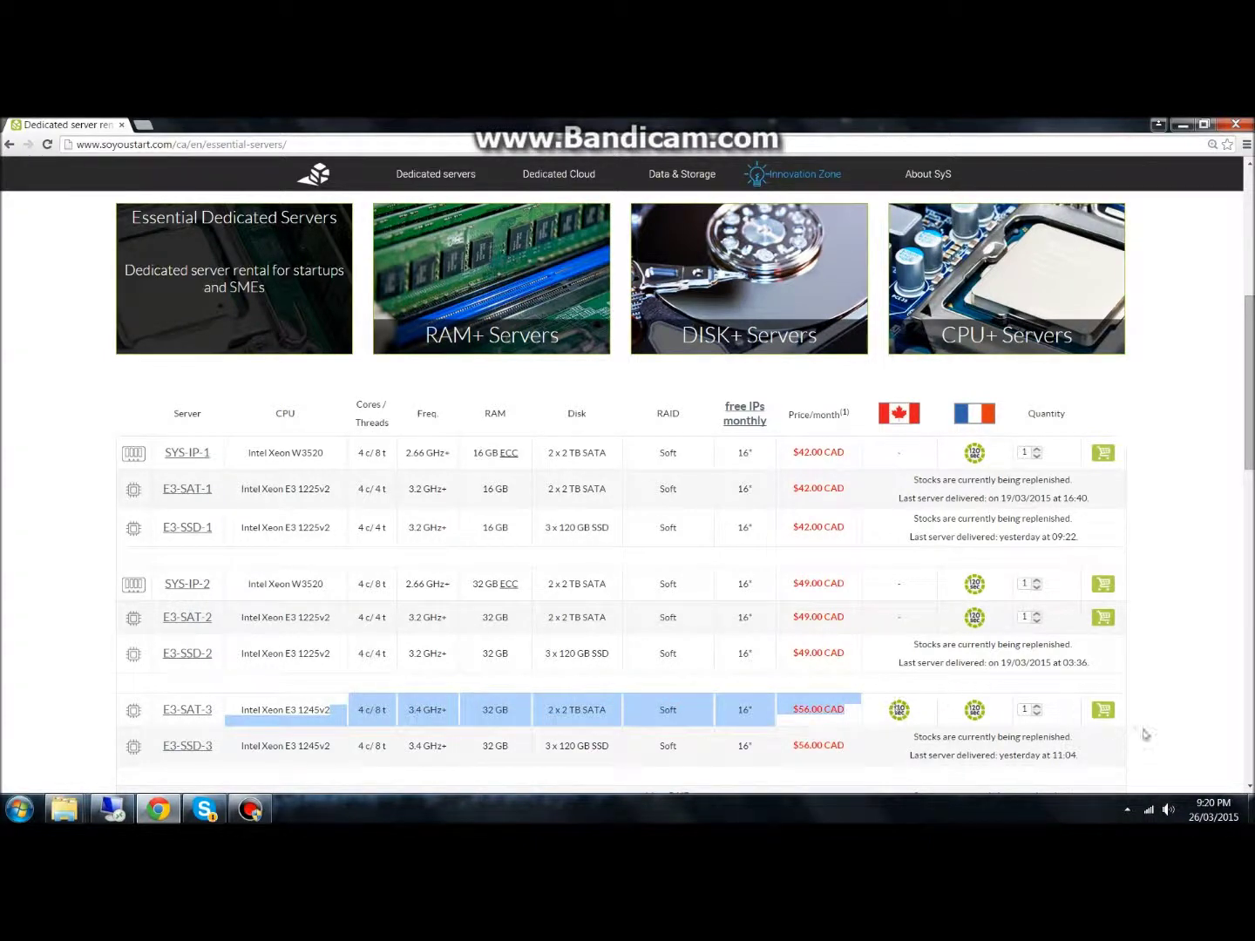
click(1102, 711)
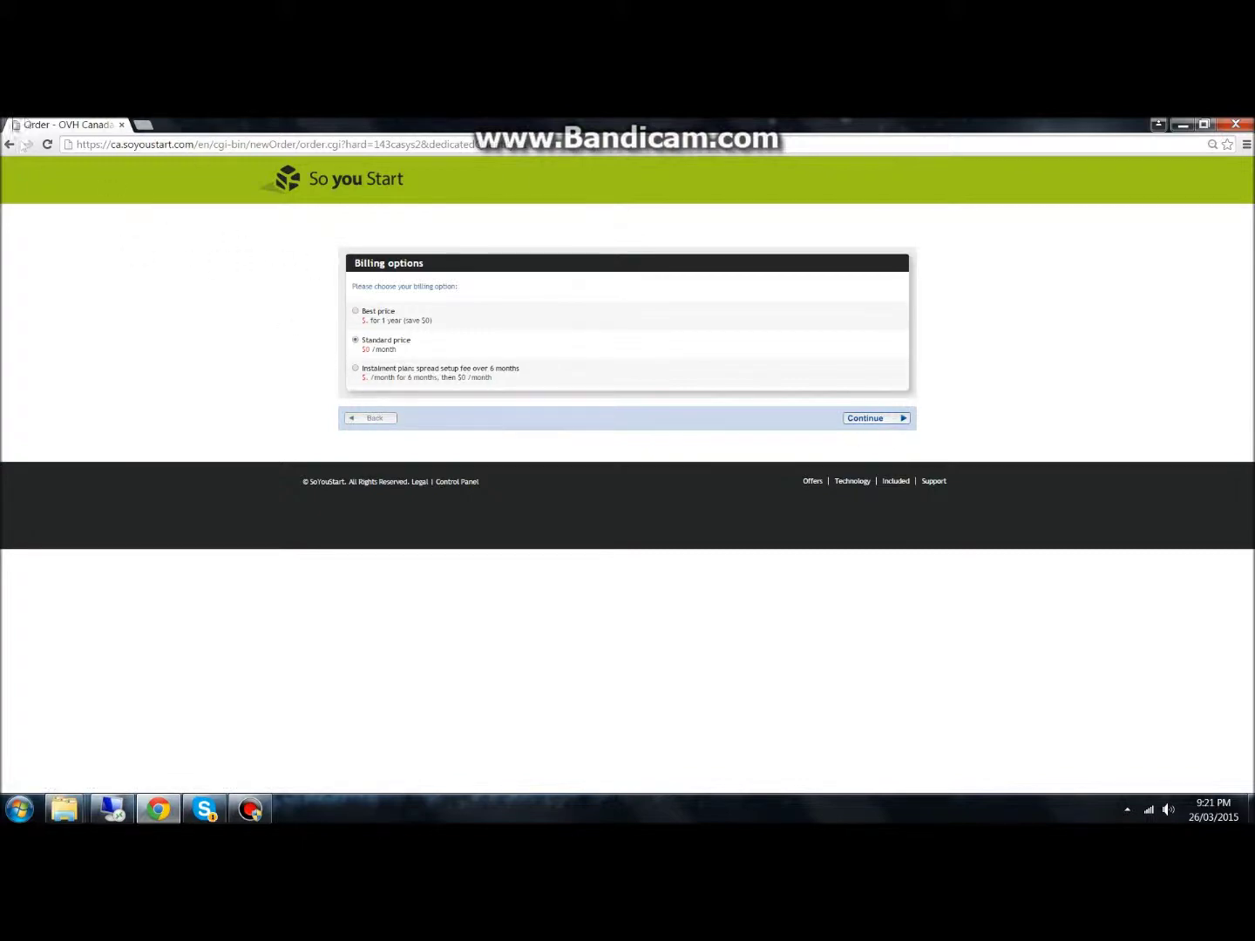
click(11, 145)
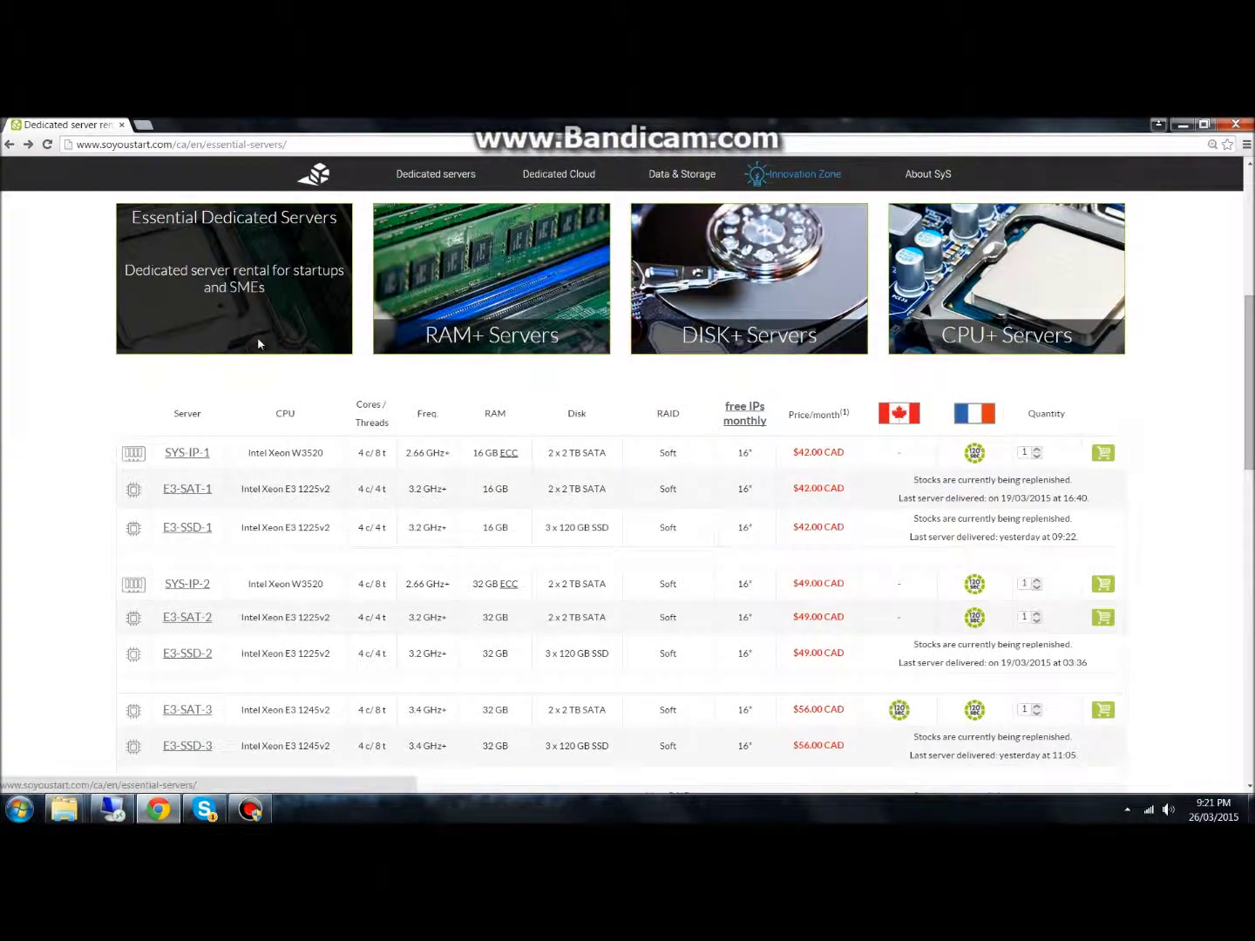
Log in to So you Start with the account e-mail and password
scroll(275, 383, up, 2)
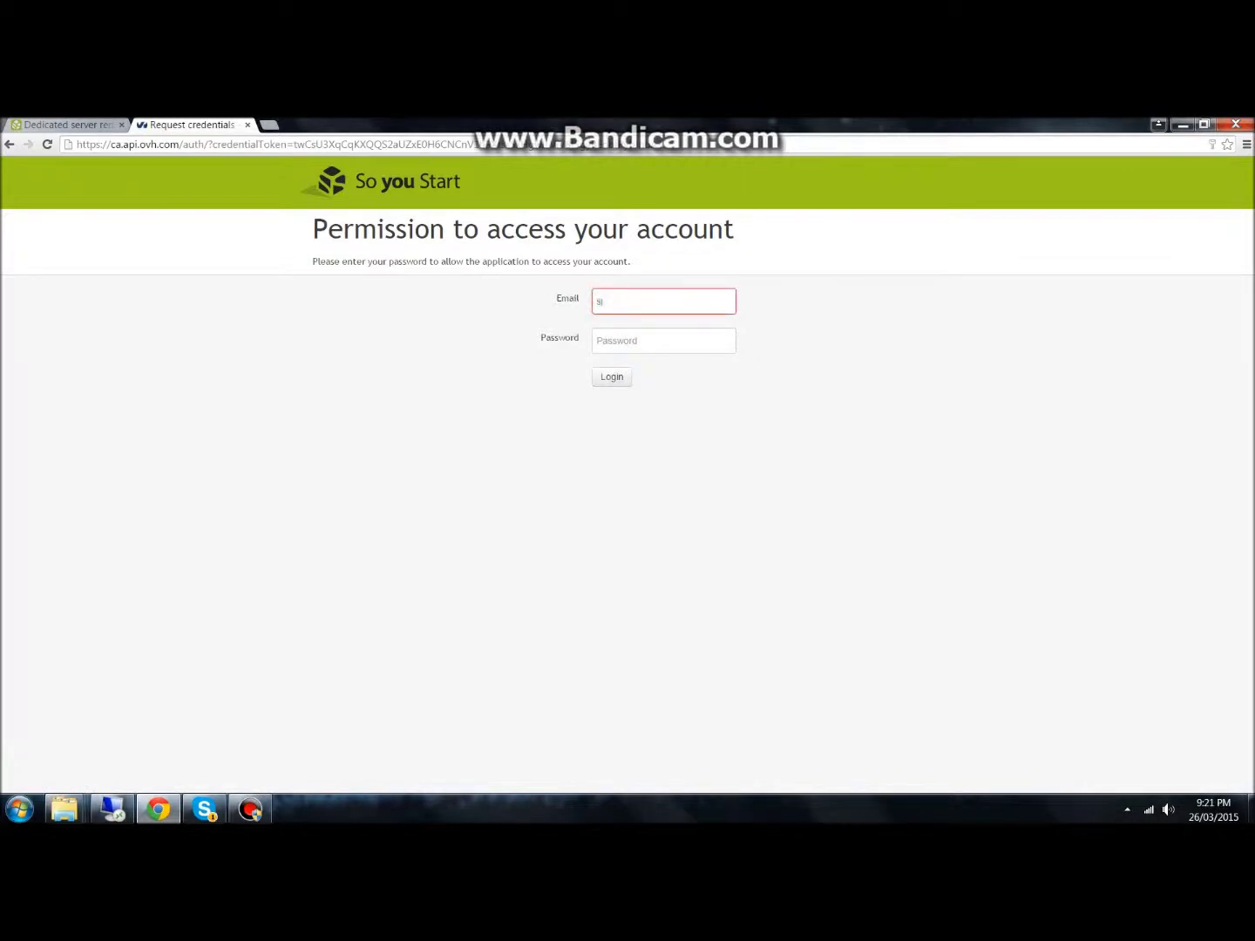
key(Tab)
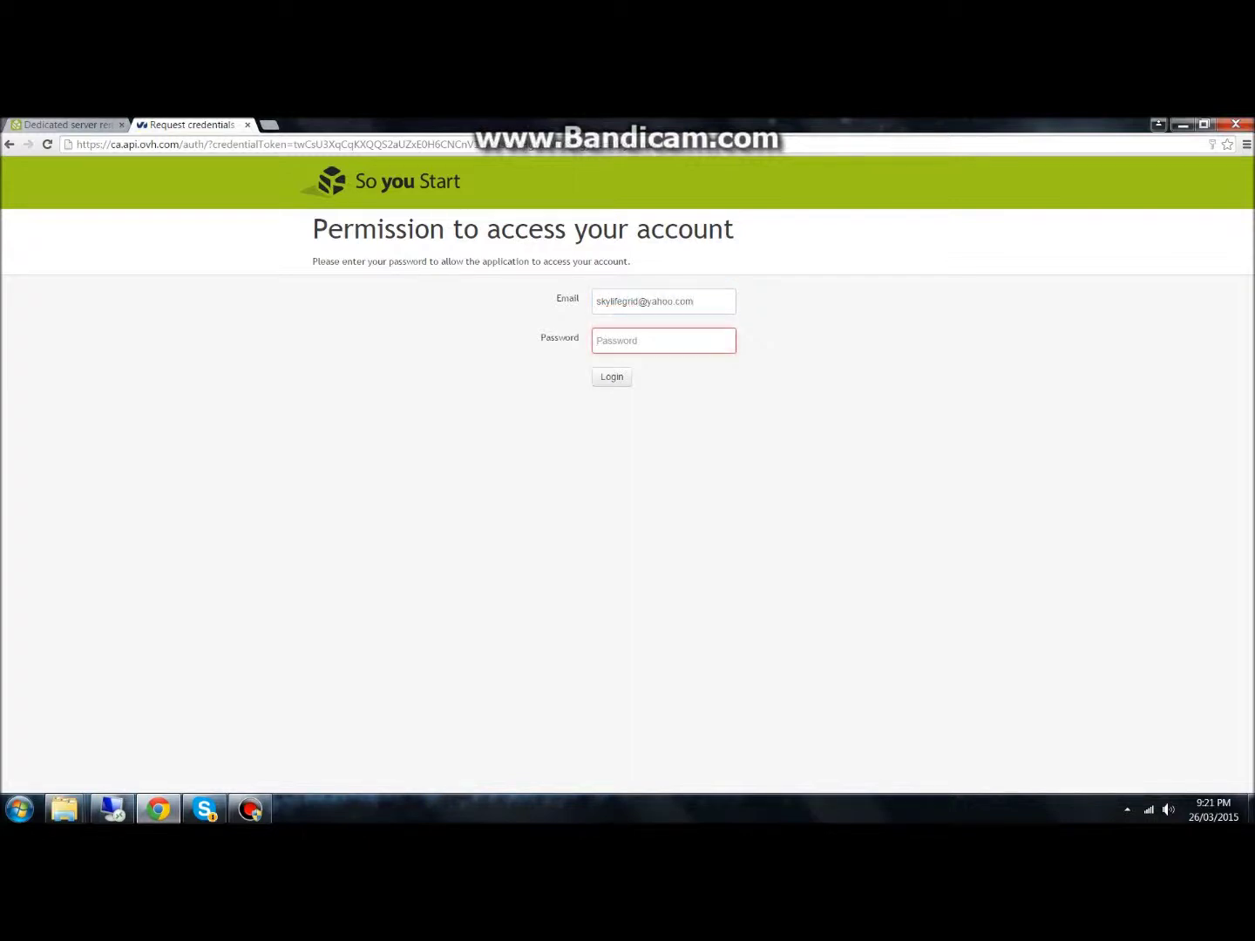
text(•••••••••••)
key(Return)
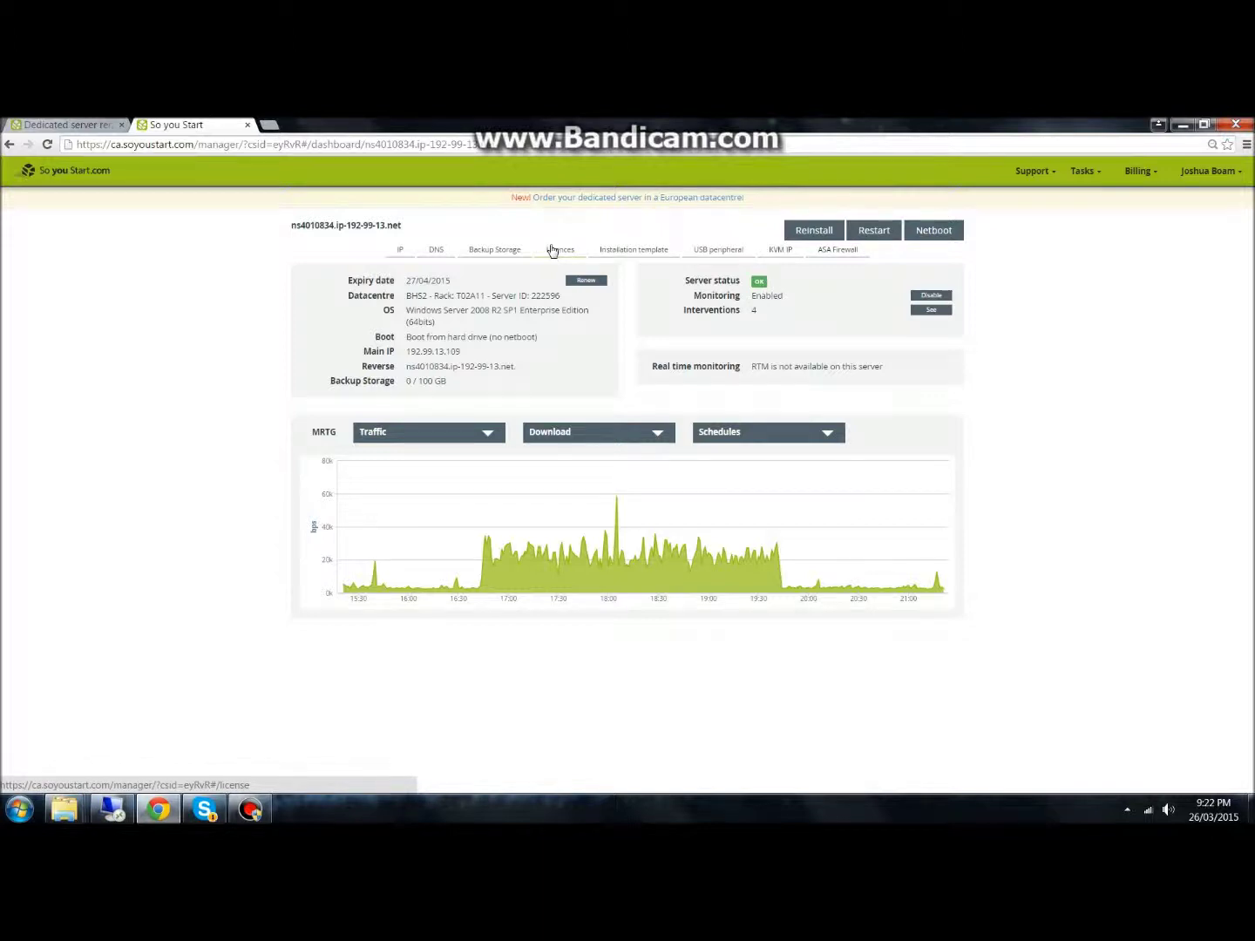
Start a licence order for IP block 192.99.13.109/32, then cancel it and return to the dashboard
click(553, 250)
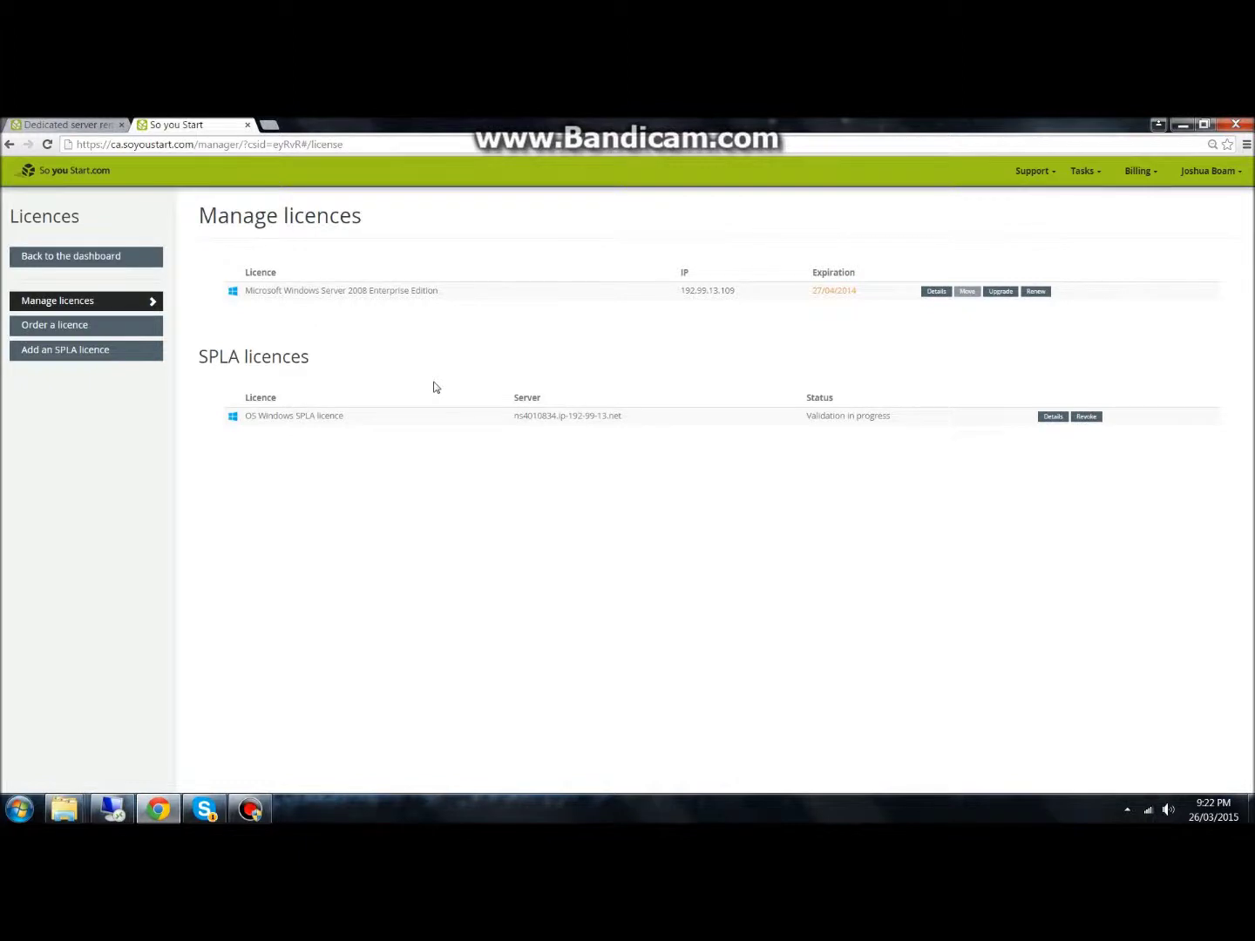
click(77, 326)
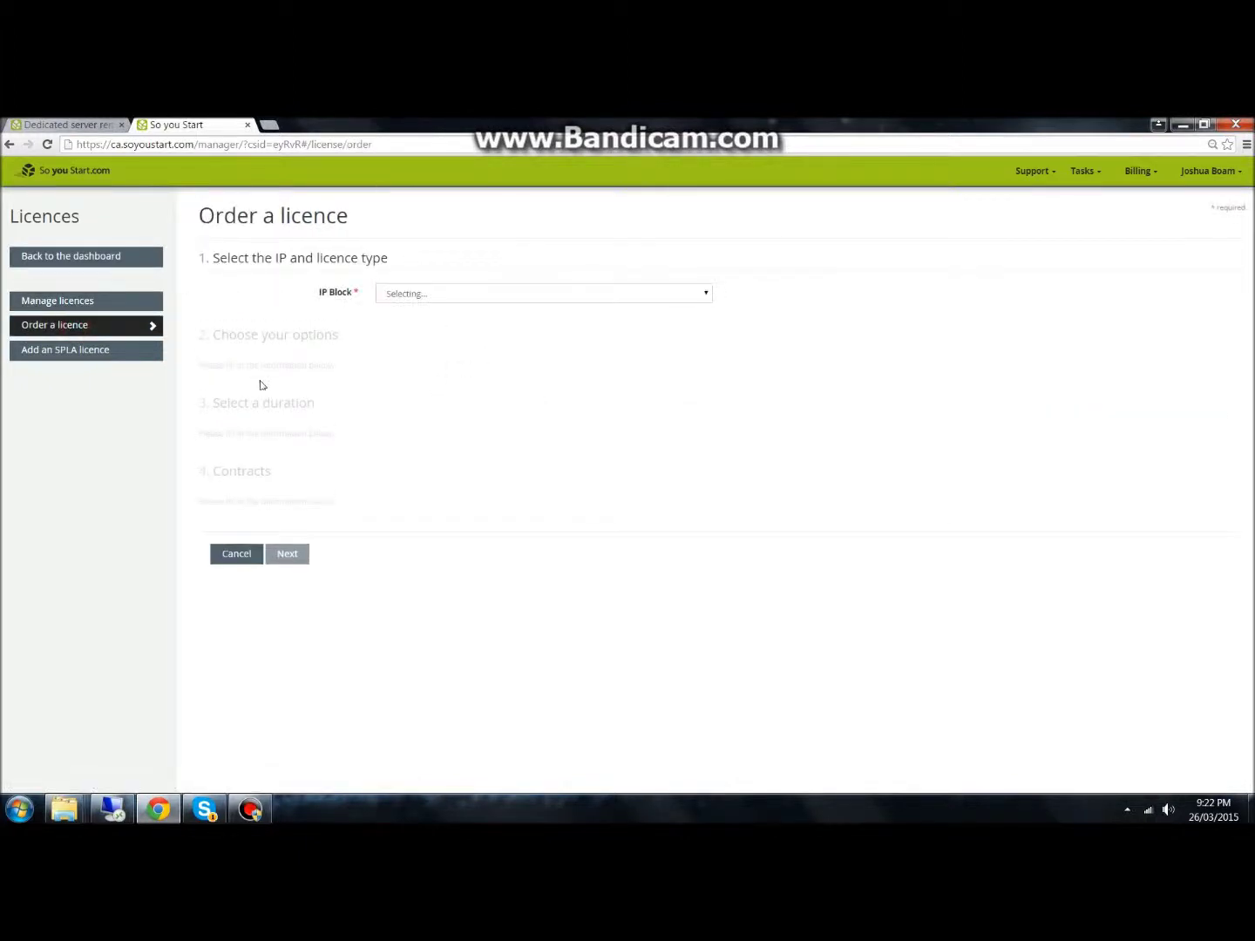
click(446, 292)
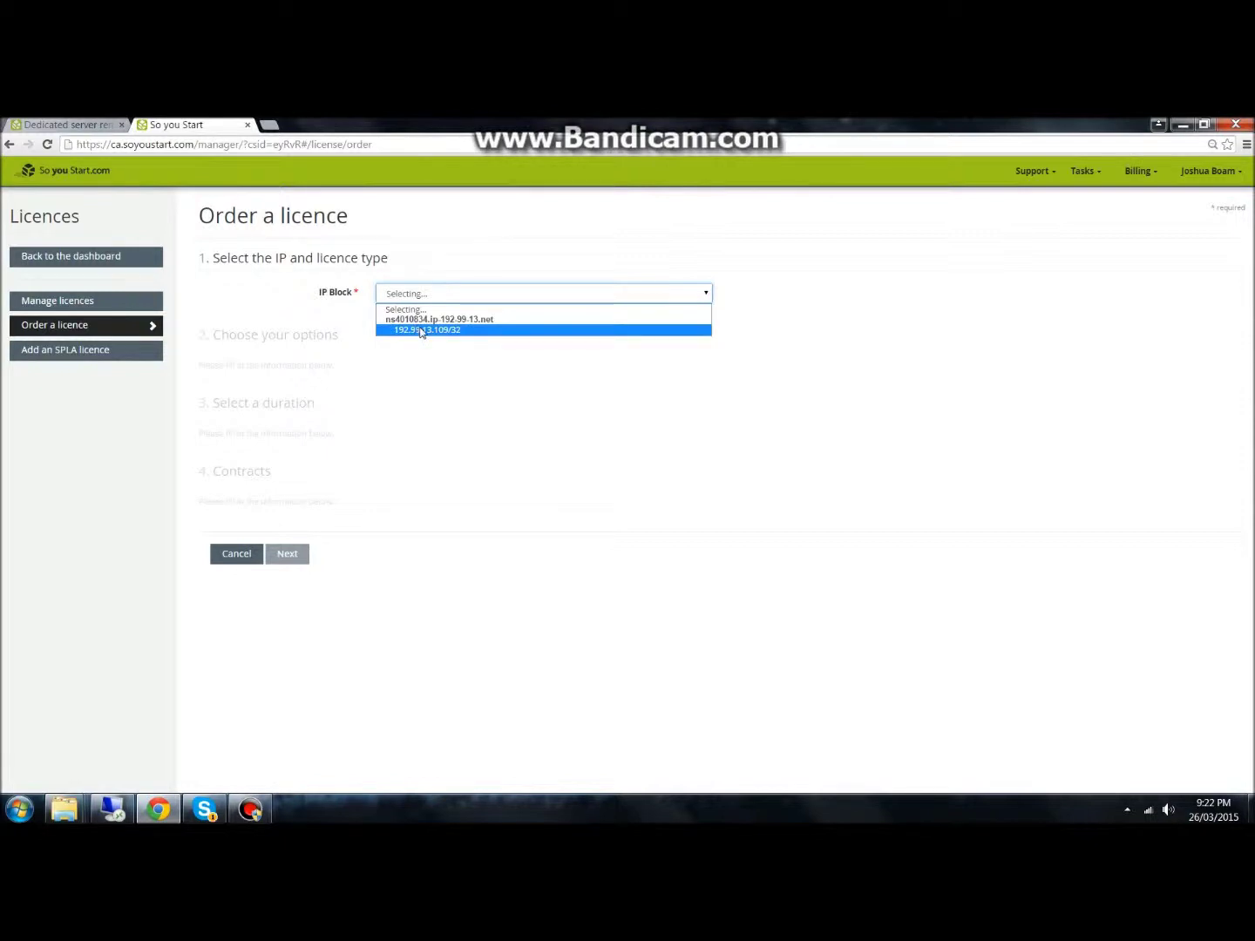
click(424, 331)
click(427, 293)
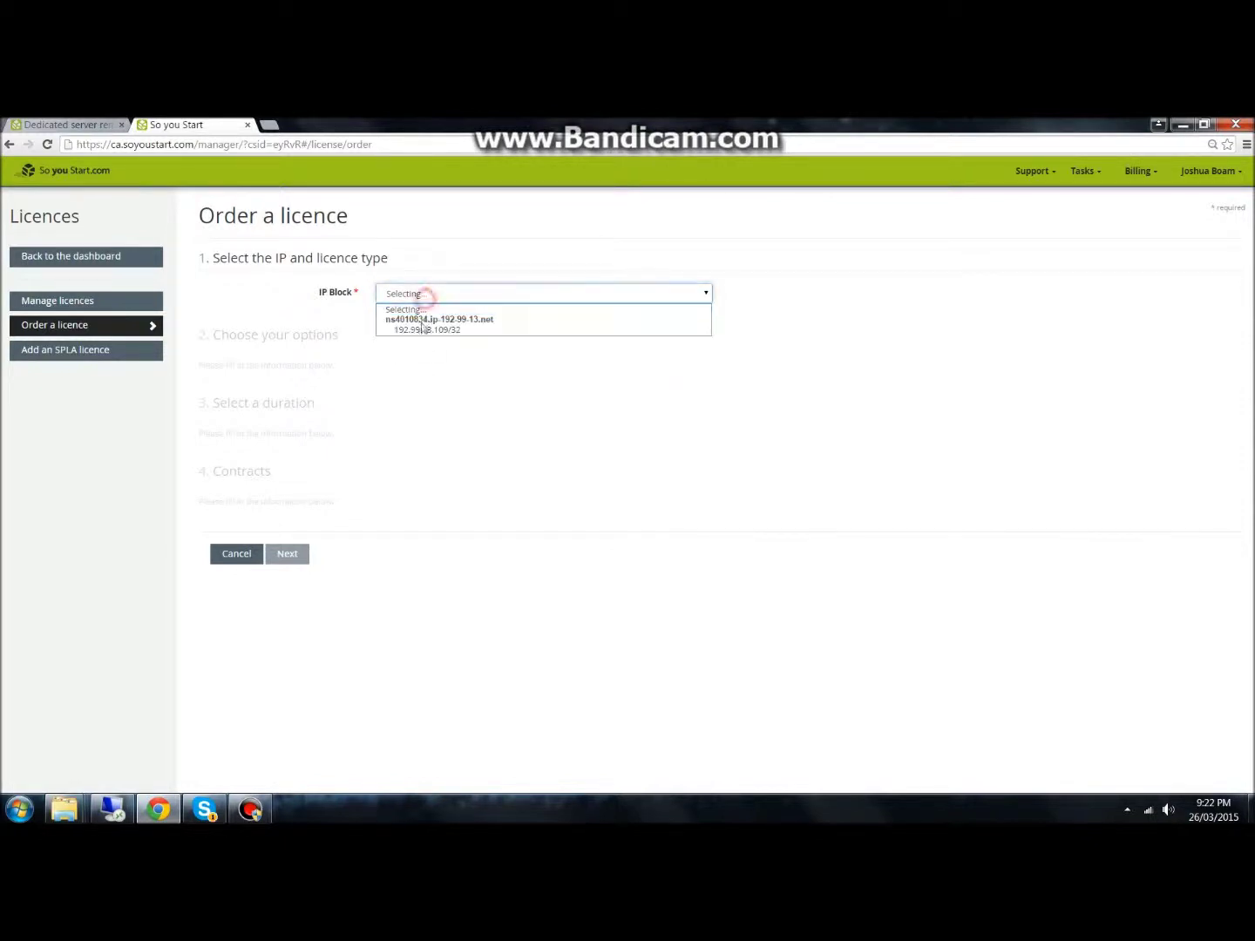
click(423, 329)
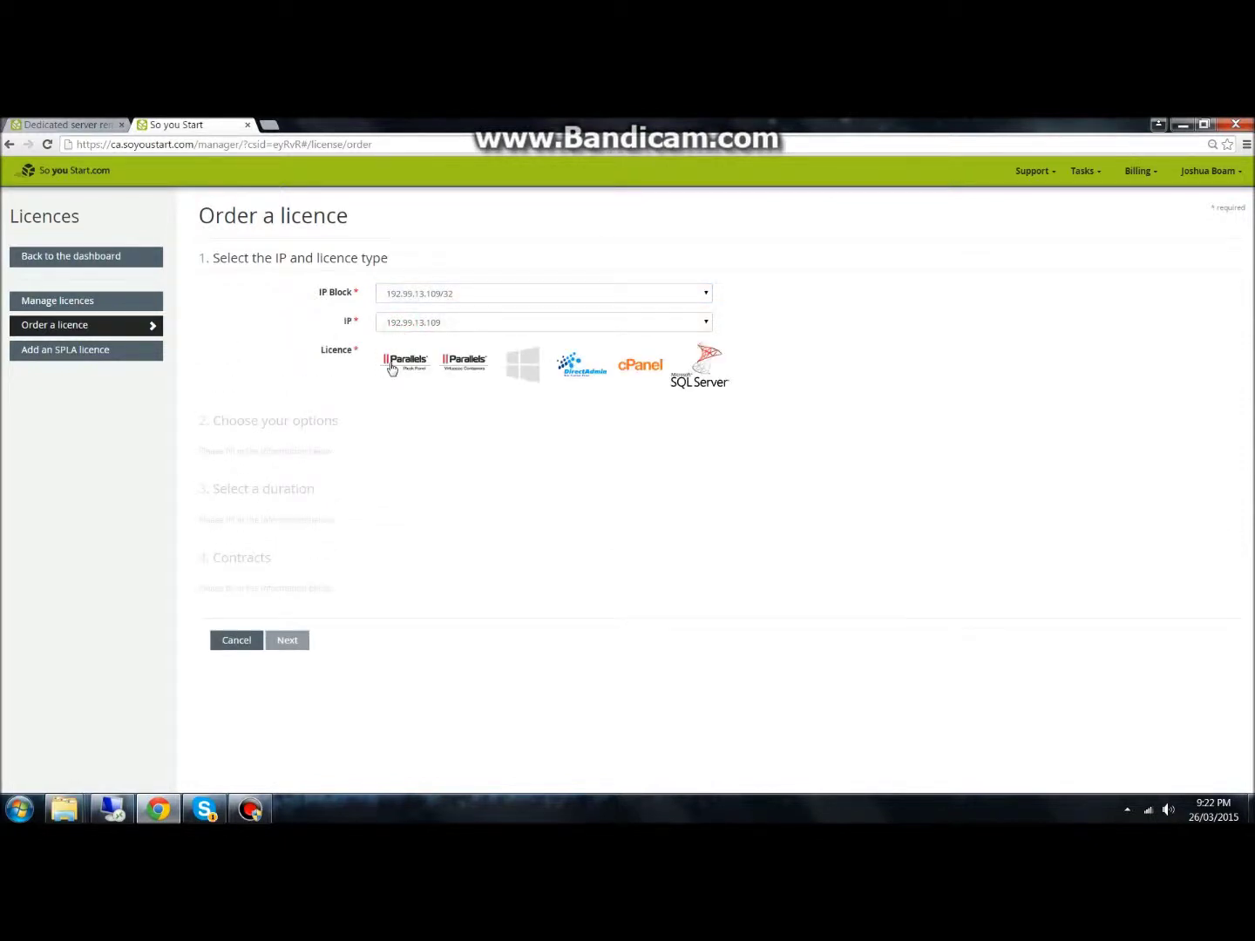
click(229, 639)
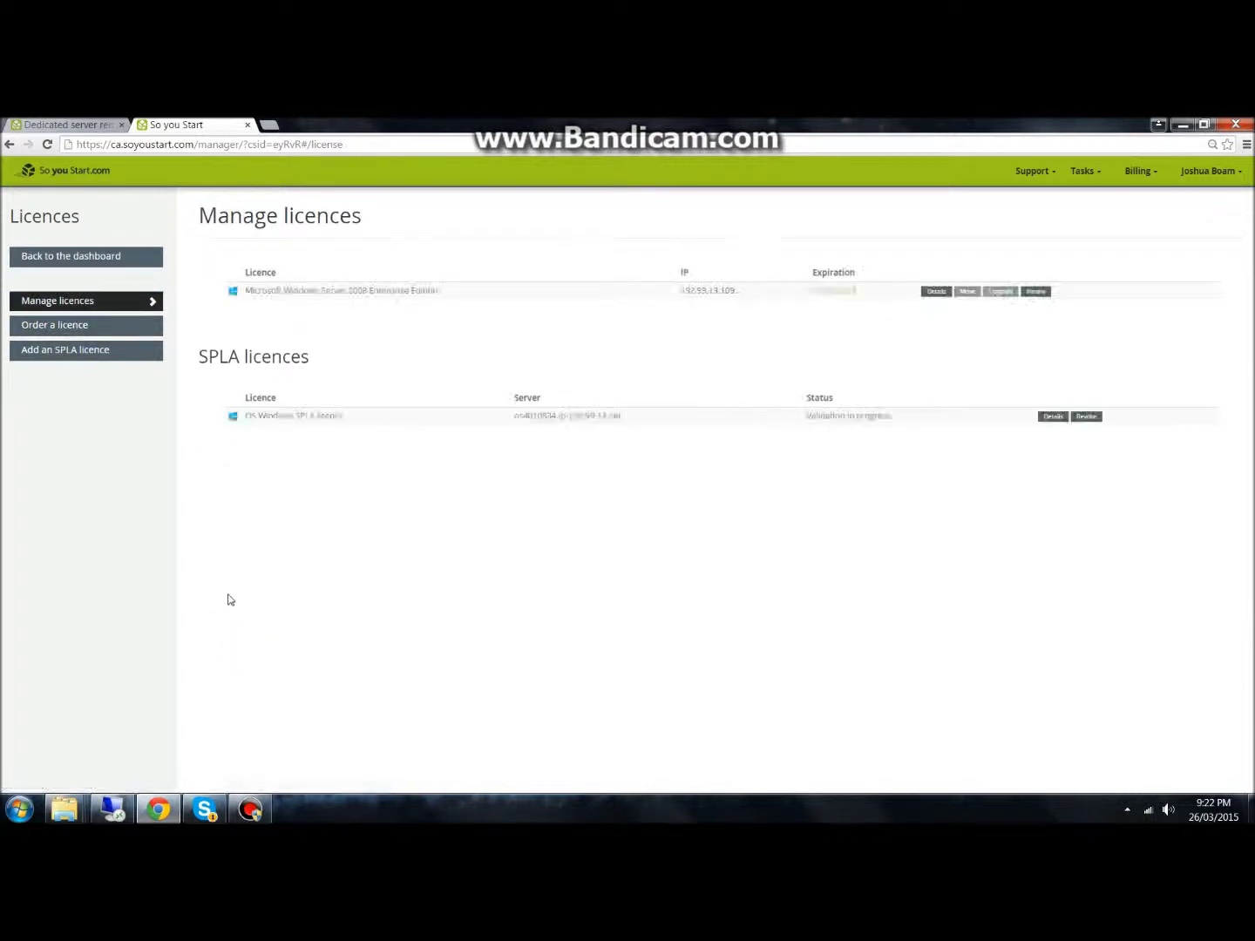
click(92, 263)
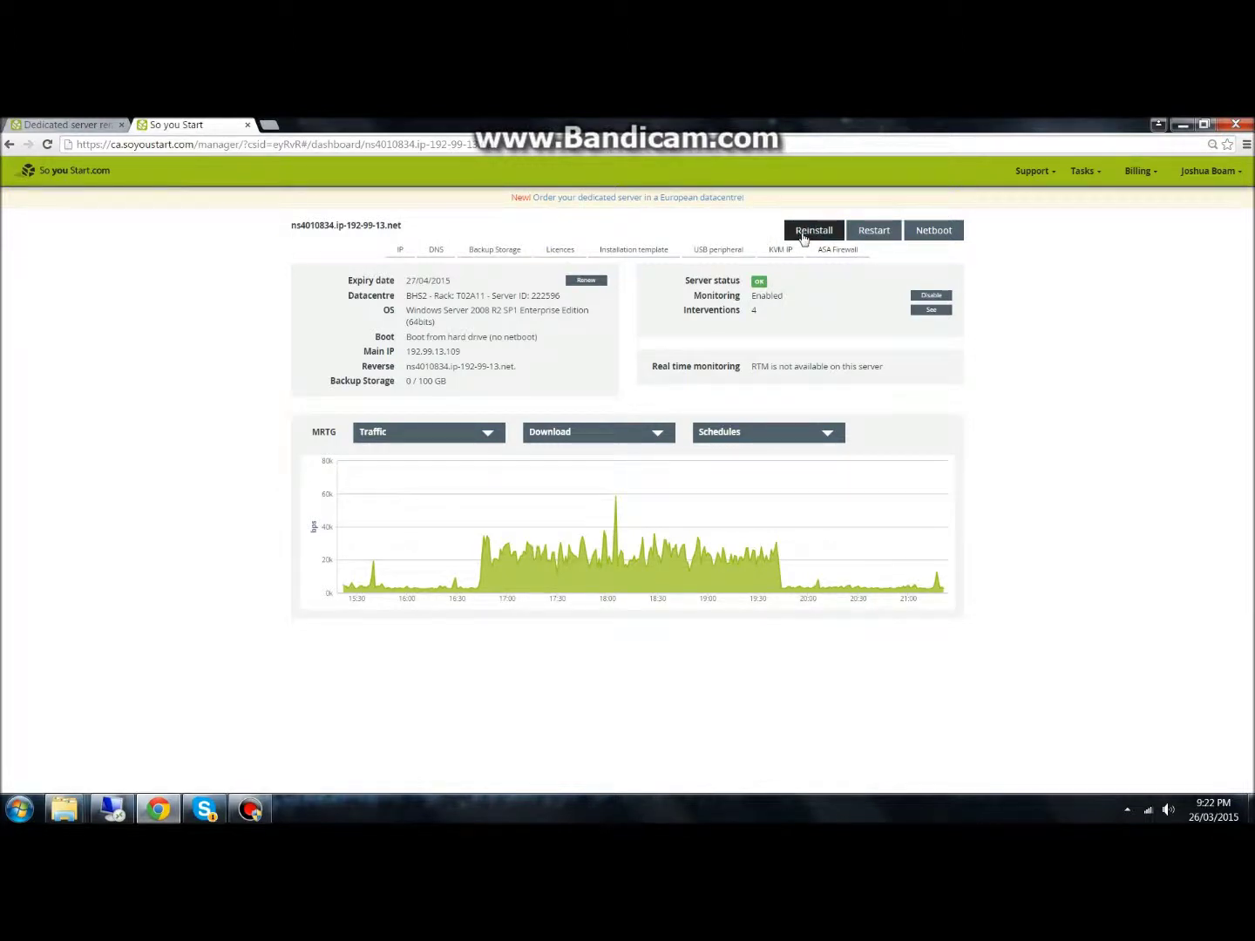
Select the main IP 192.99.13.109 on the dashboard, then minimize Chrome
click(805, 230)
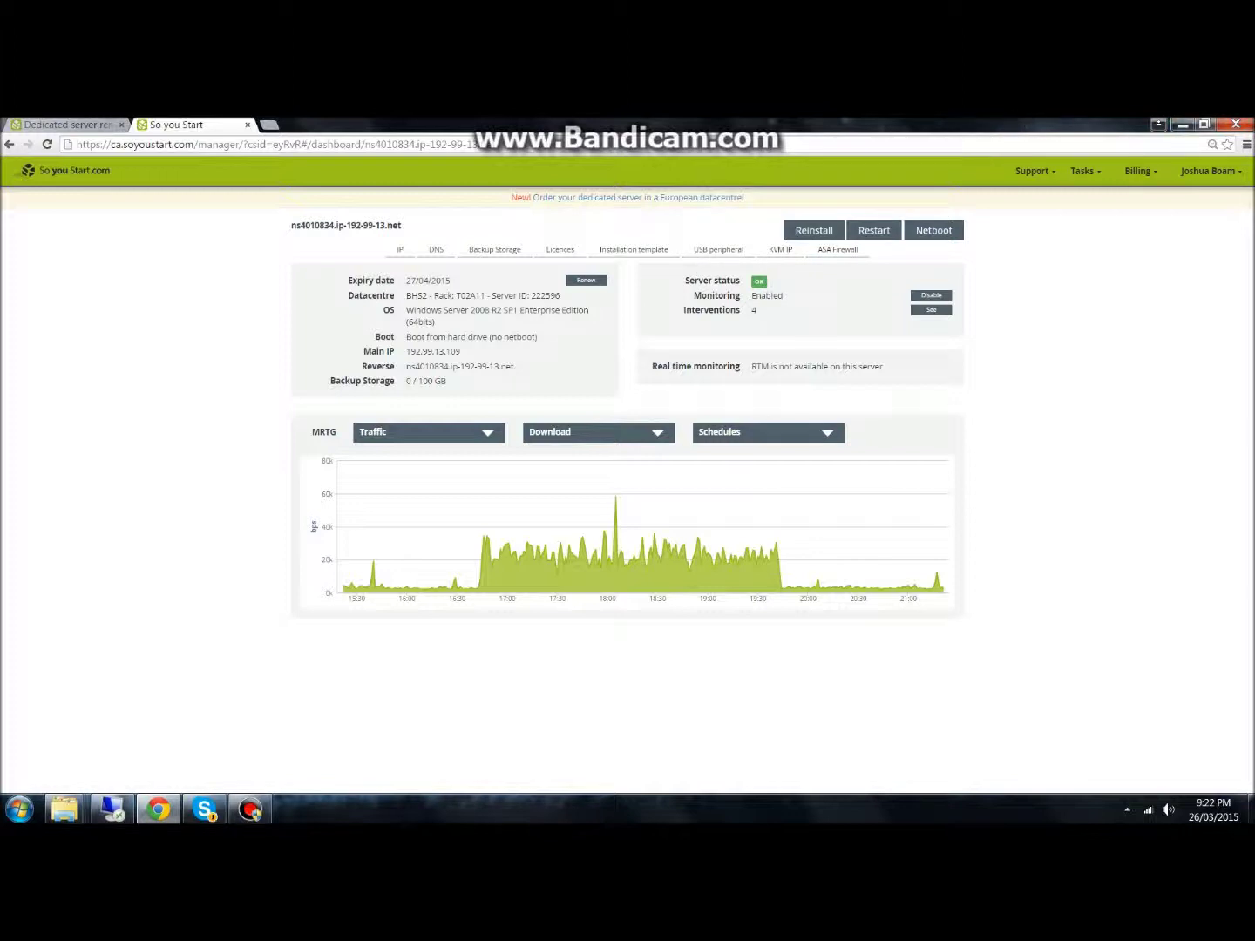
double_click(408, 352)
click(1181, 125)
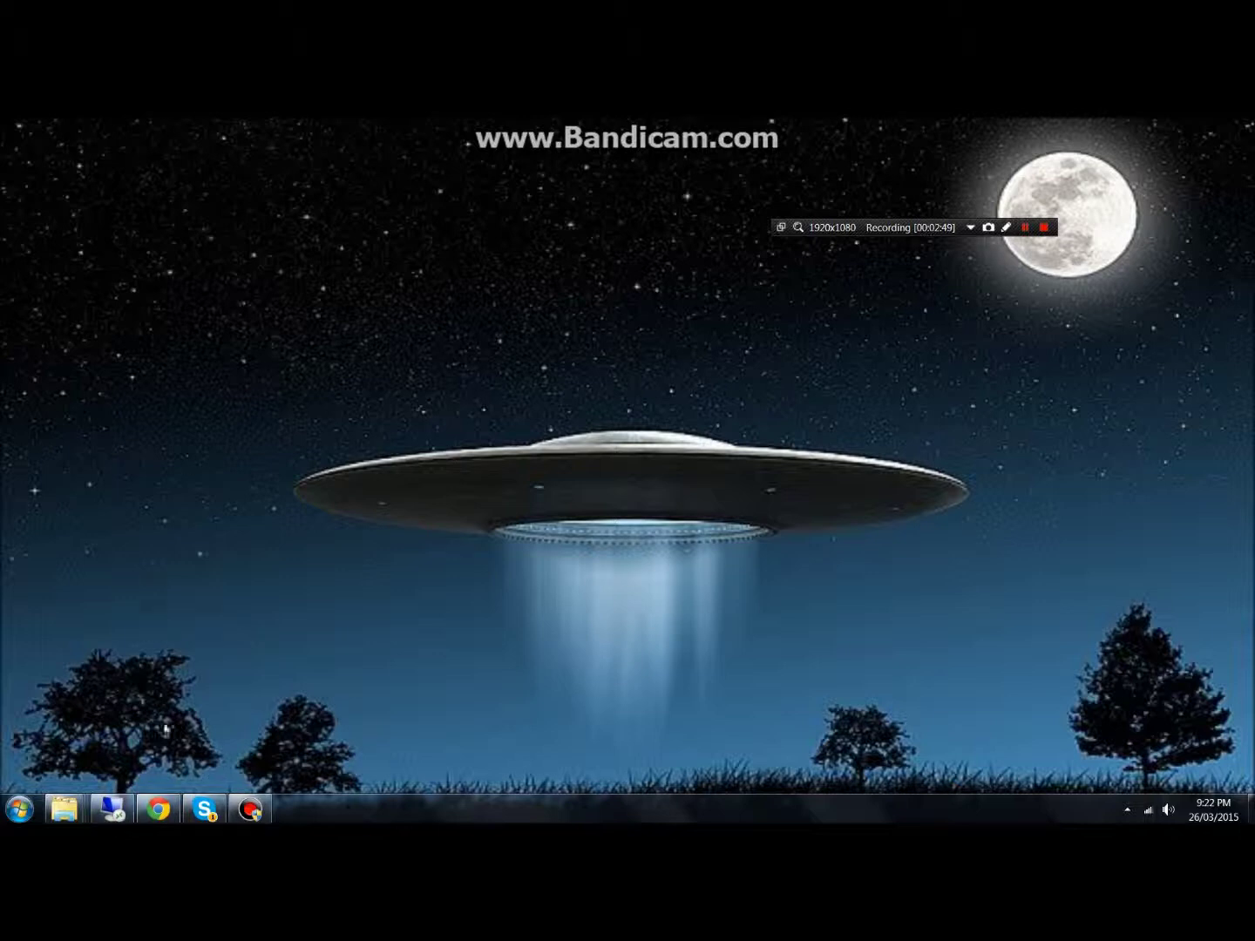
Open Remote Desktop Connection, set the computer to login.skylifegrid.com, and connect
right_click(113, 811)
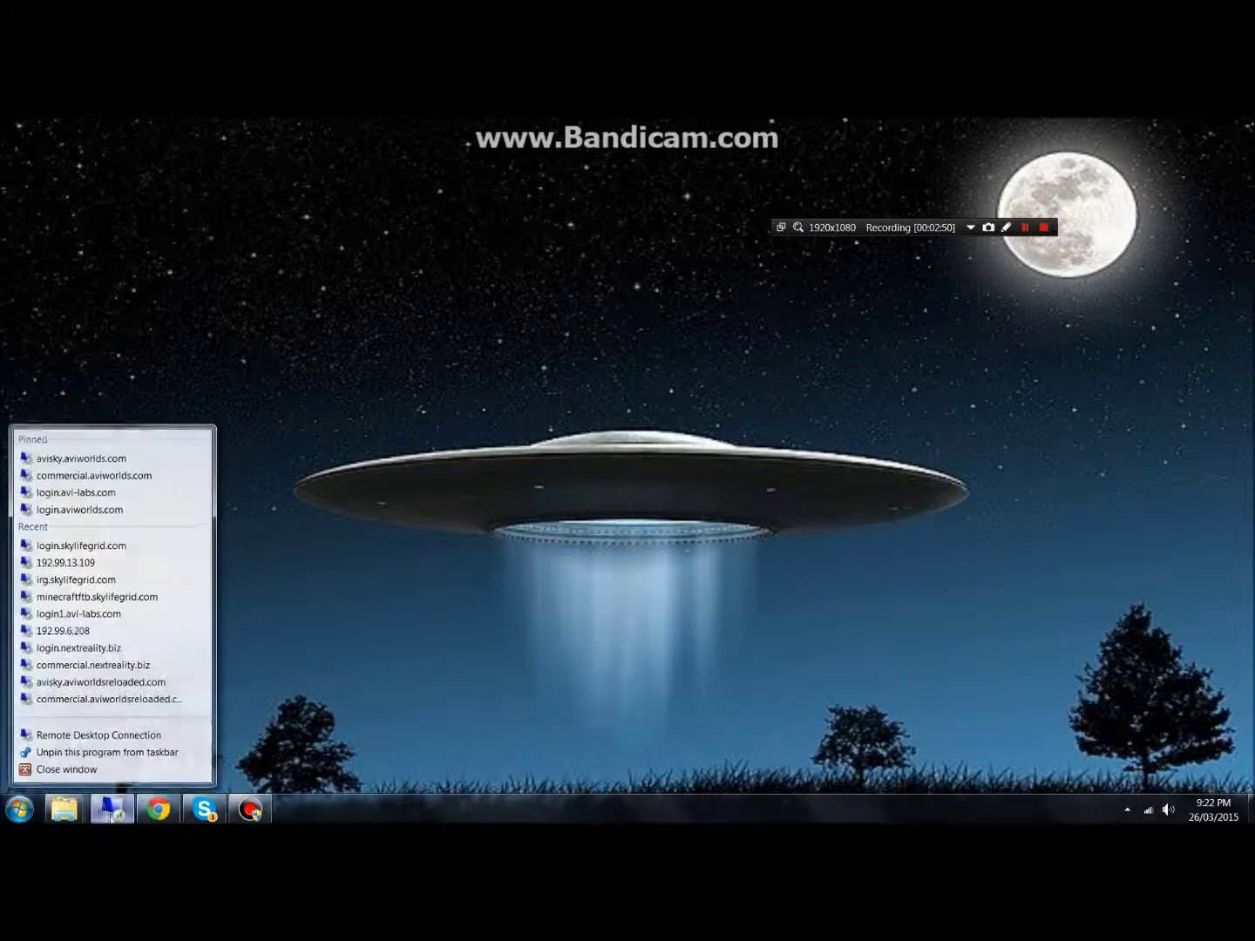
click(87, 734)
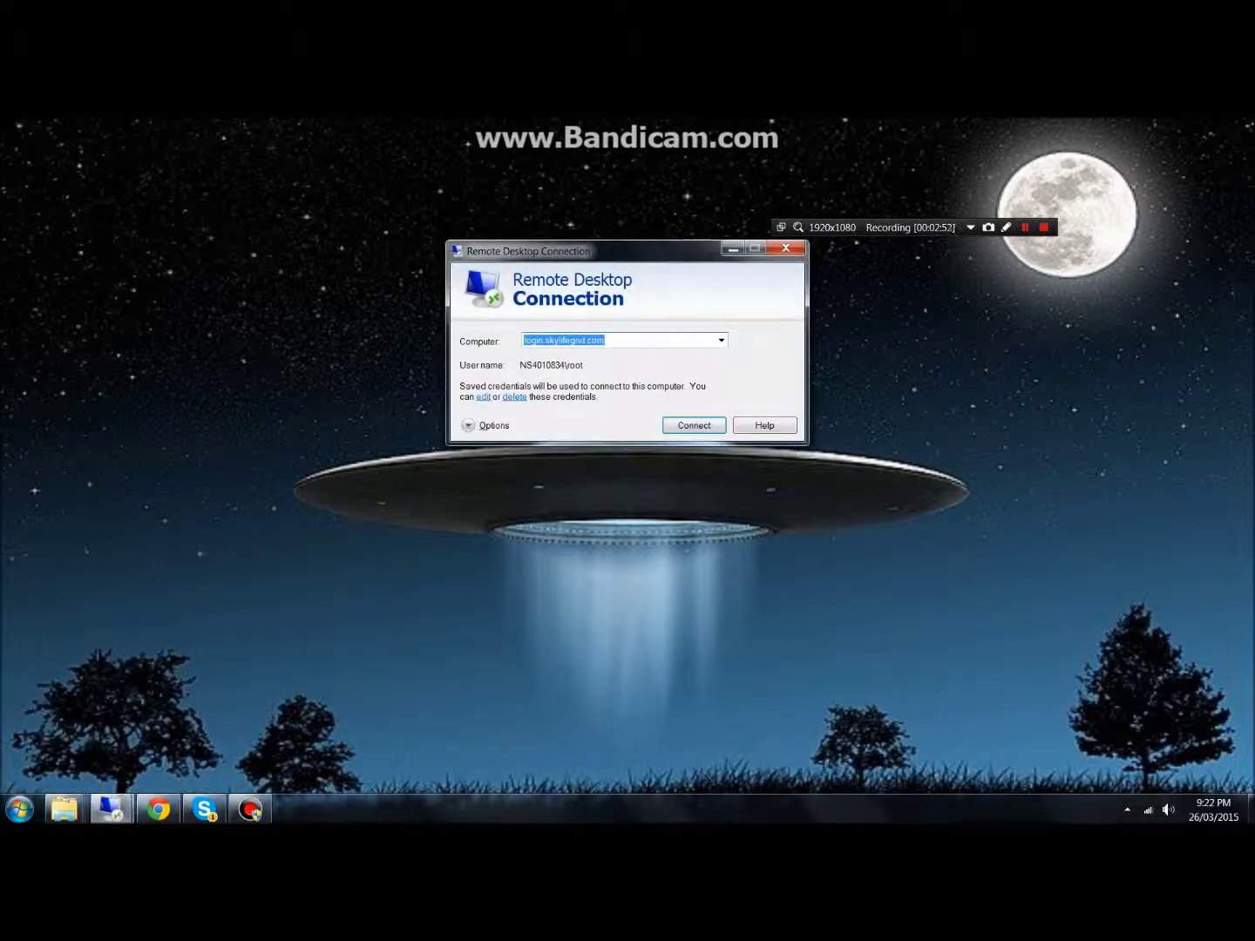
text(1)
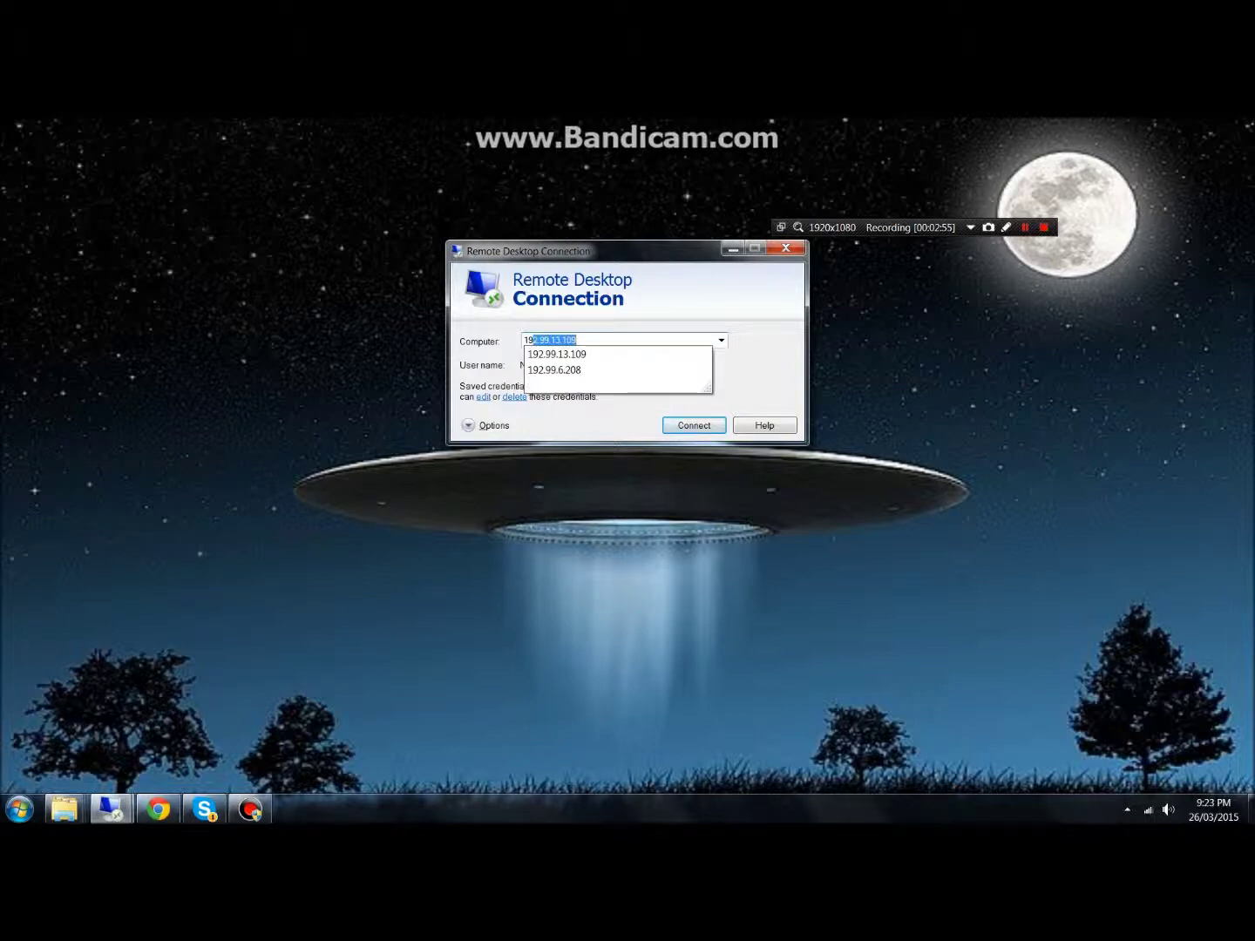
key(BackSpace)
key(BackSpace)
text(l)
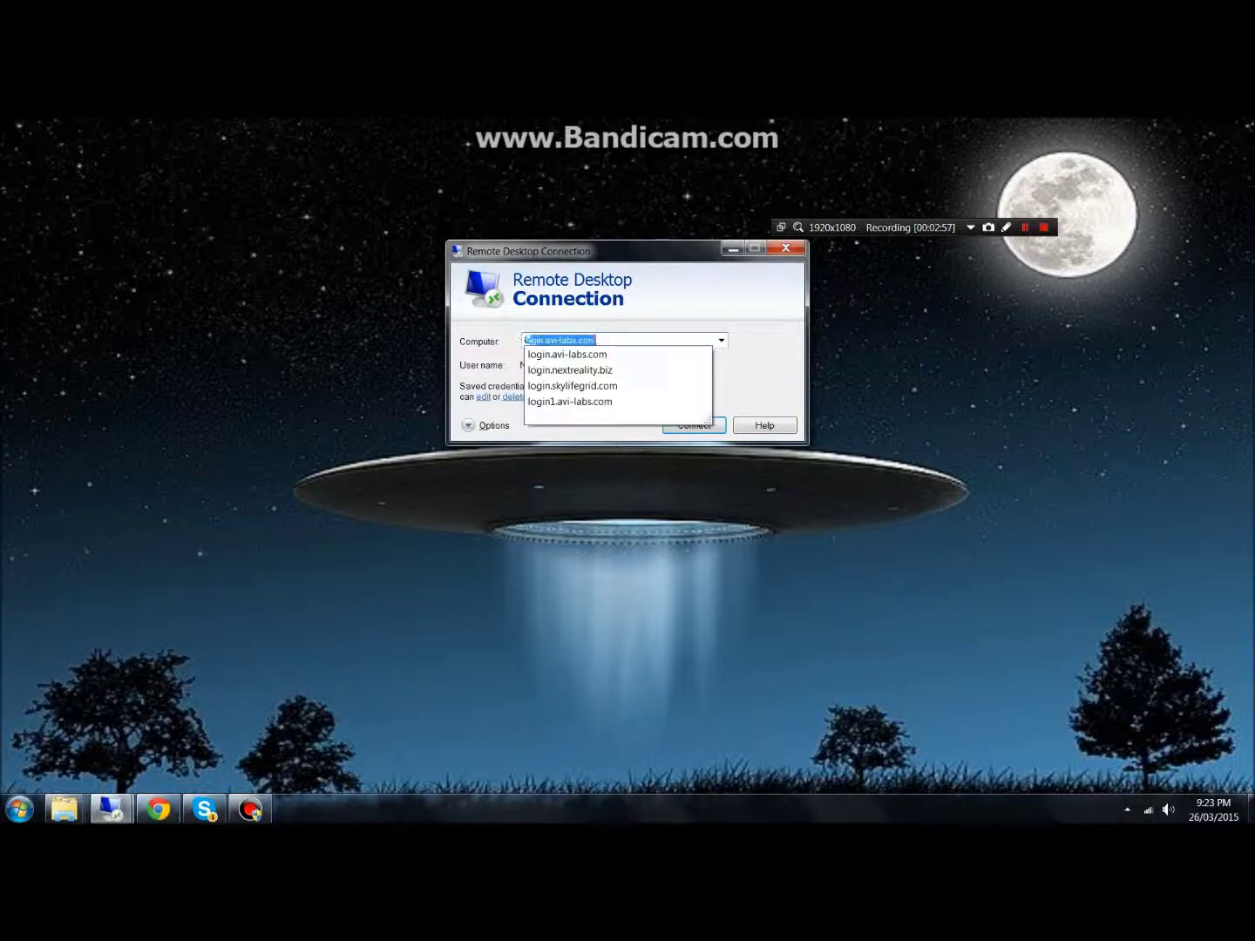
text(ogin.skylifegrid)
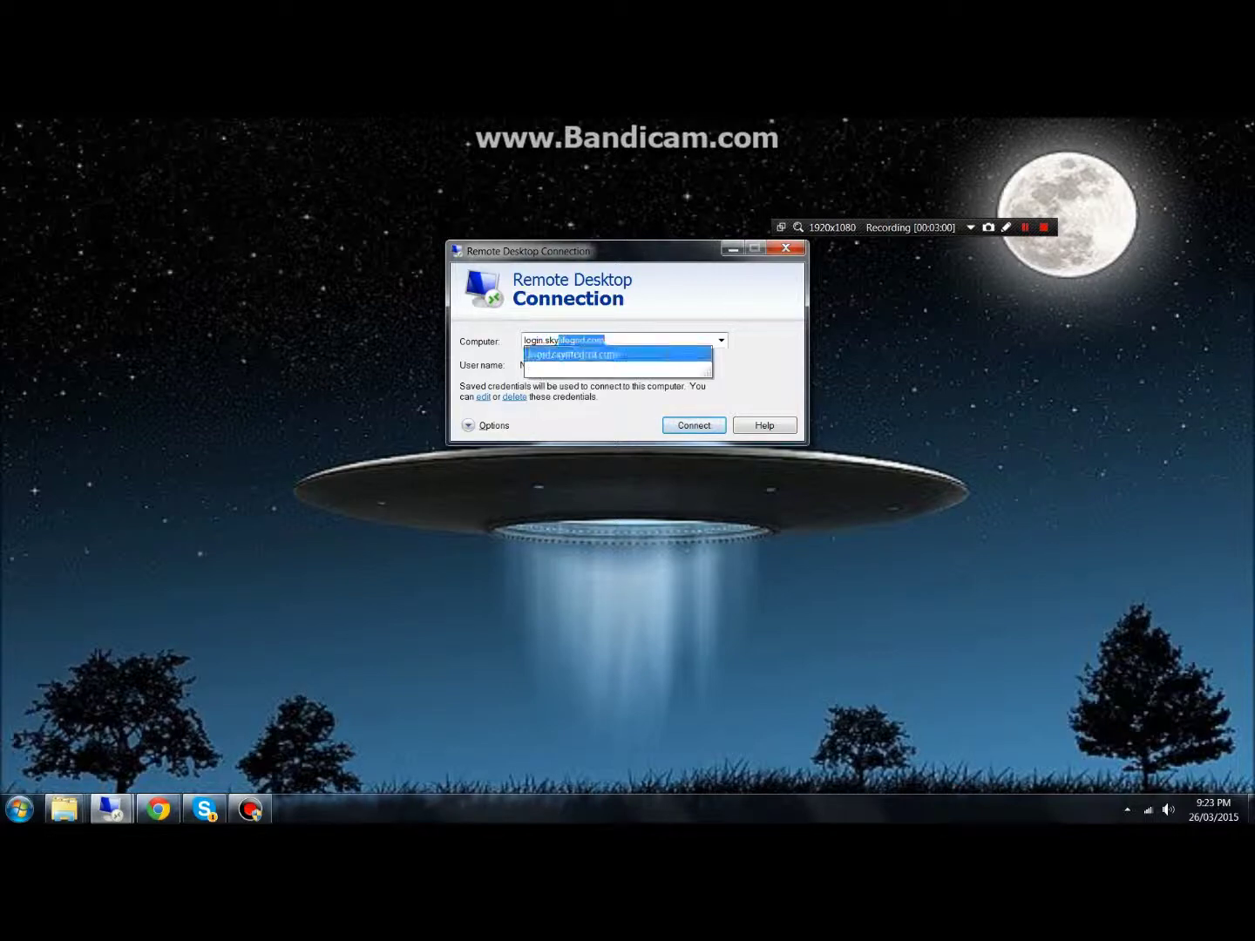
click(663, 354)
drag(667, 248, 529, 220)
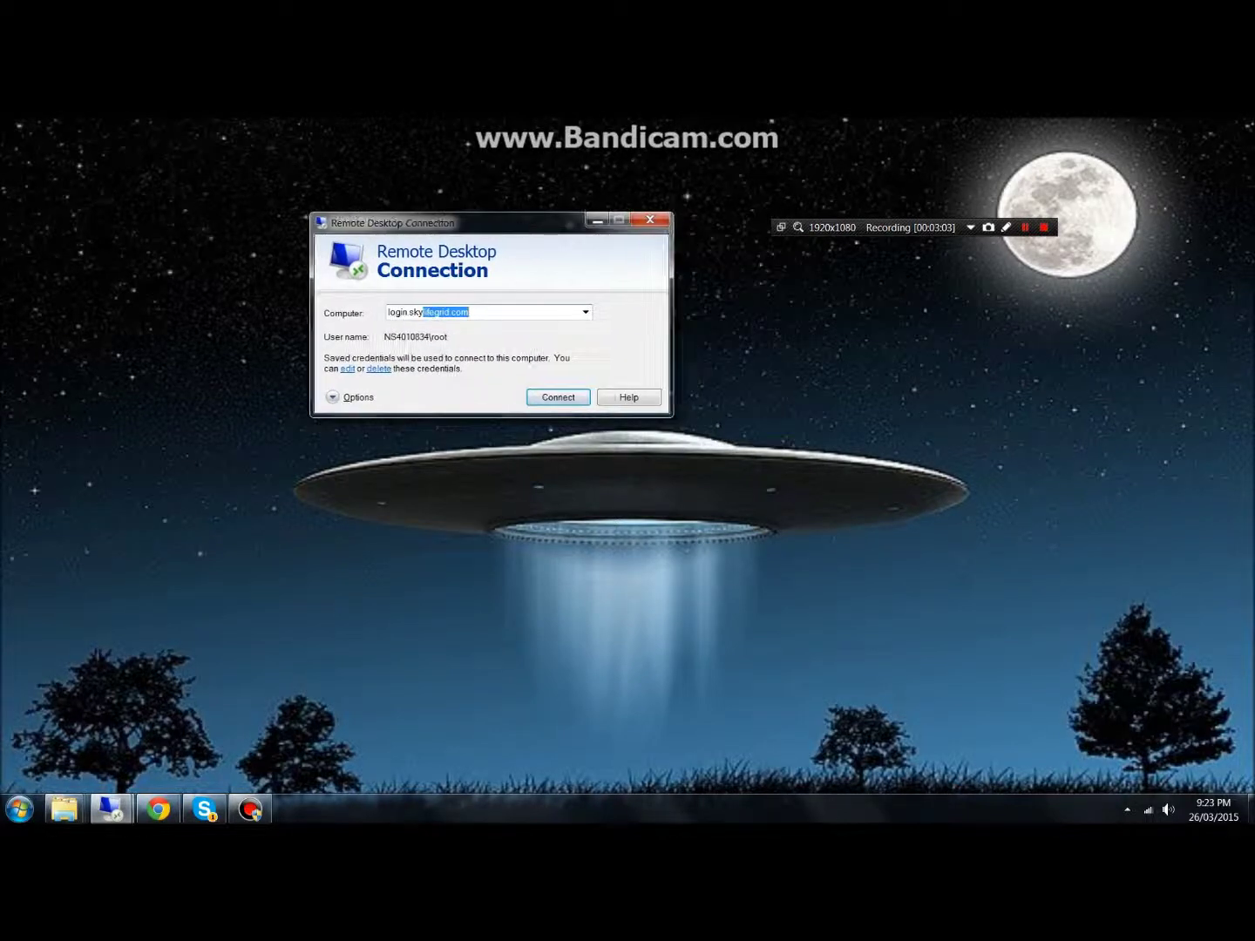
click(468, 311)
click(558, 397)
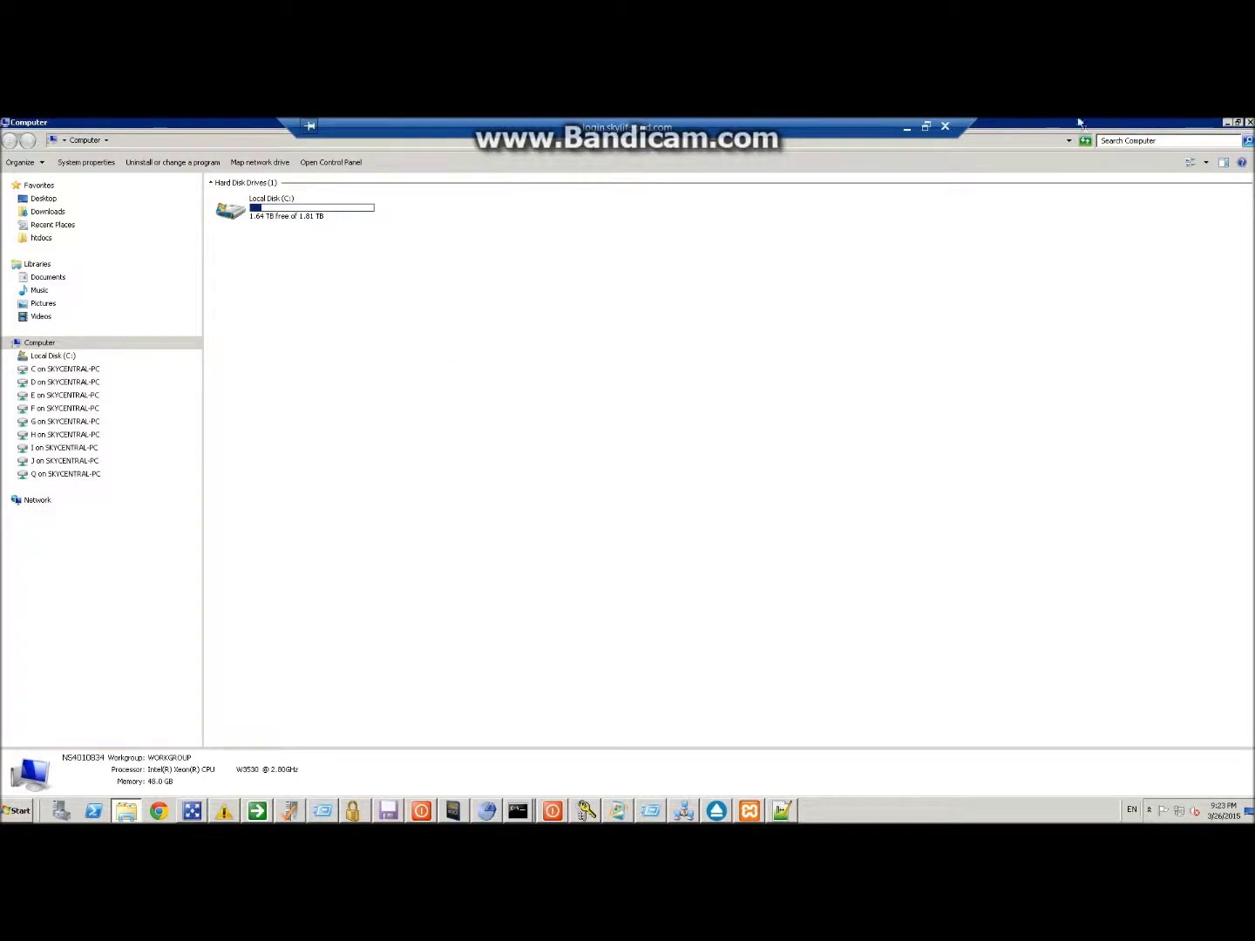
Minimize the Computer window and hide the Robust and SkyLifeGrid console windows
click(1227, 122)
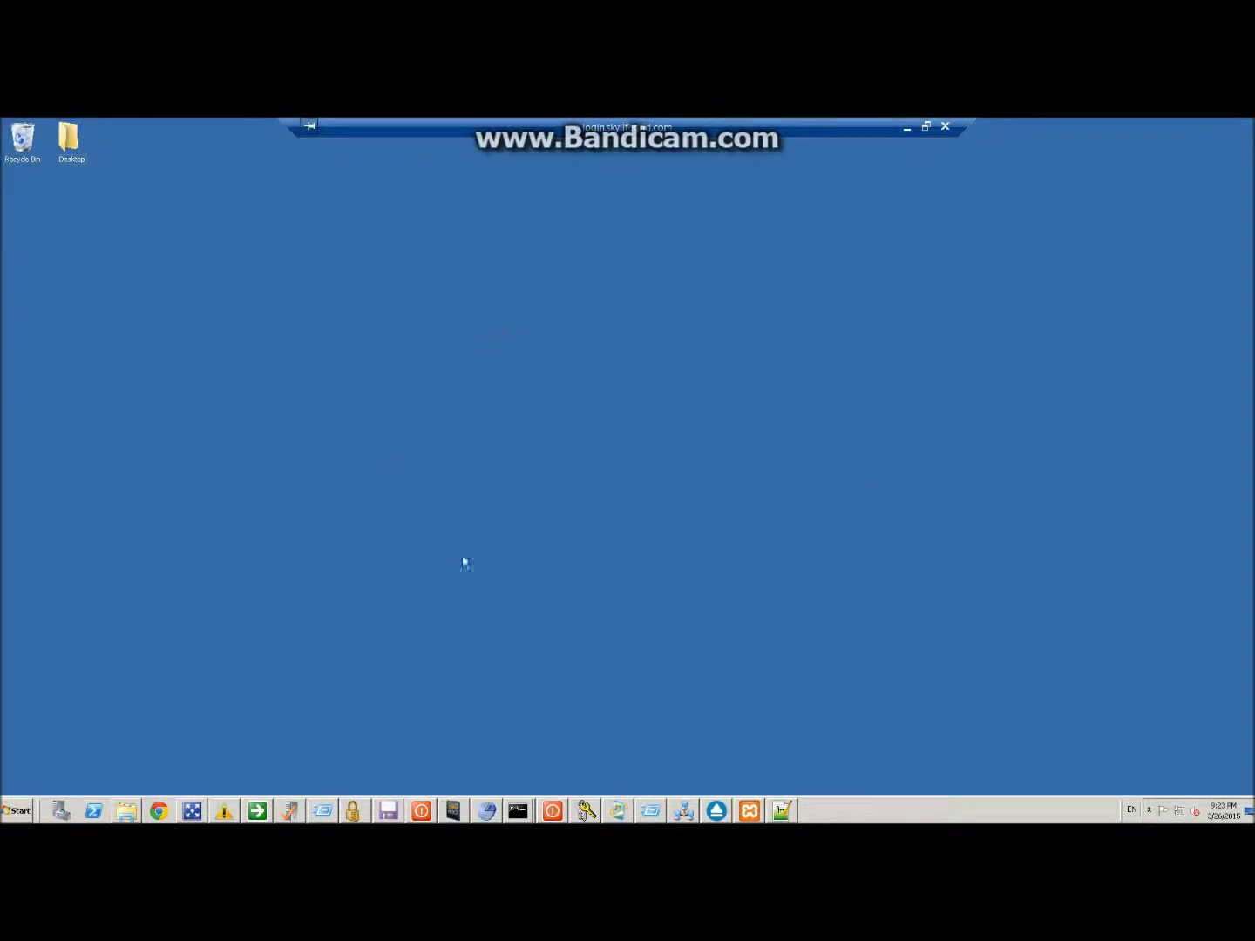
click(193, 811)
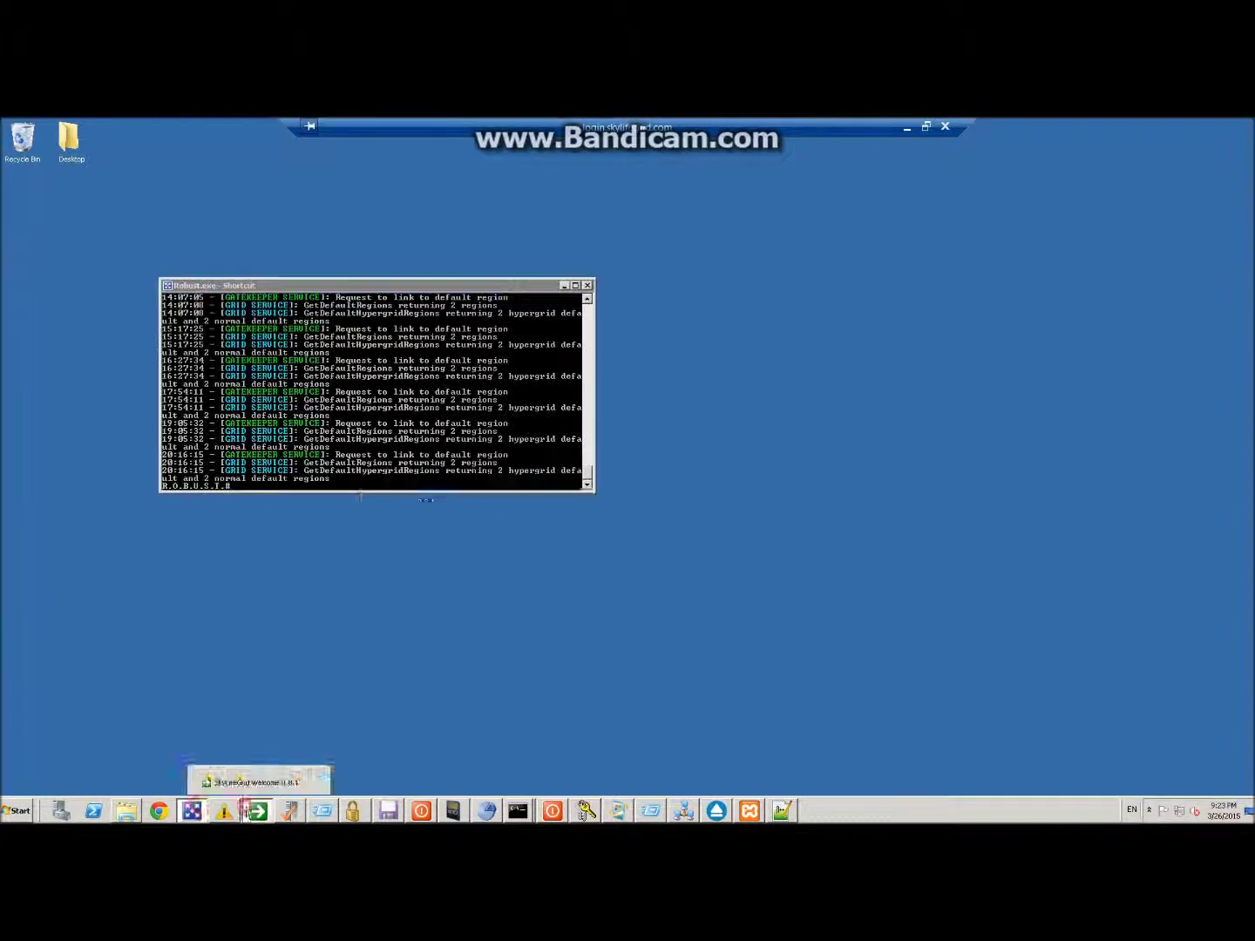
click(261, 781)
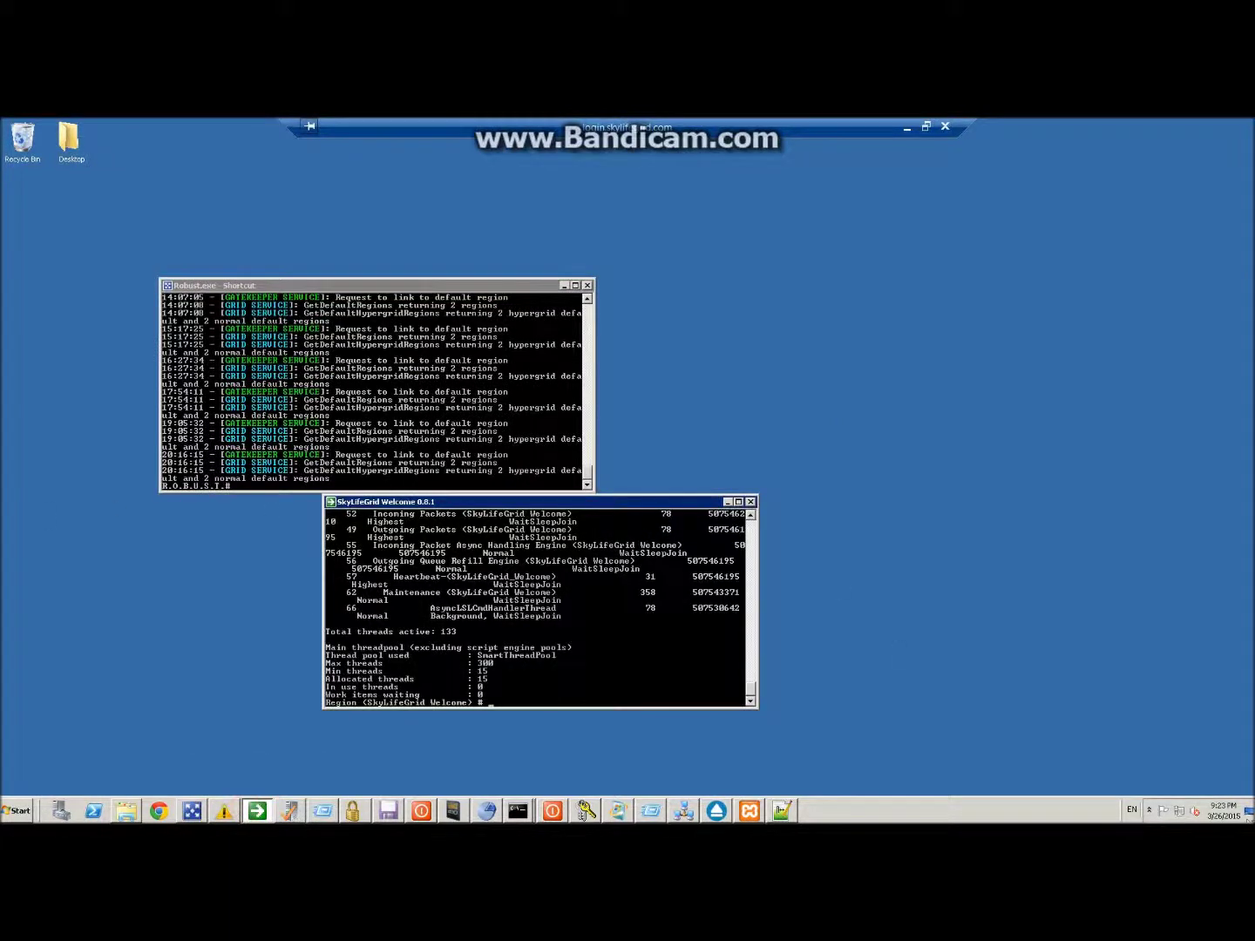
click(1249, 813)
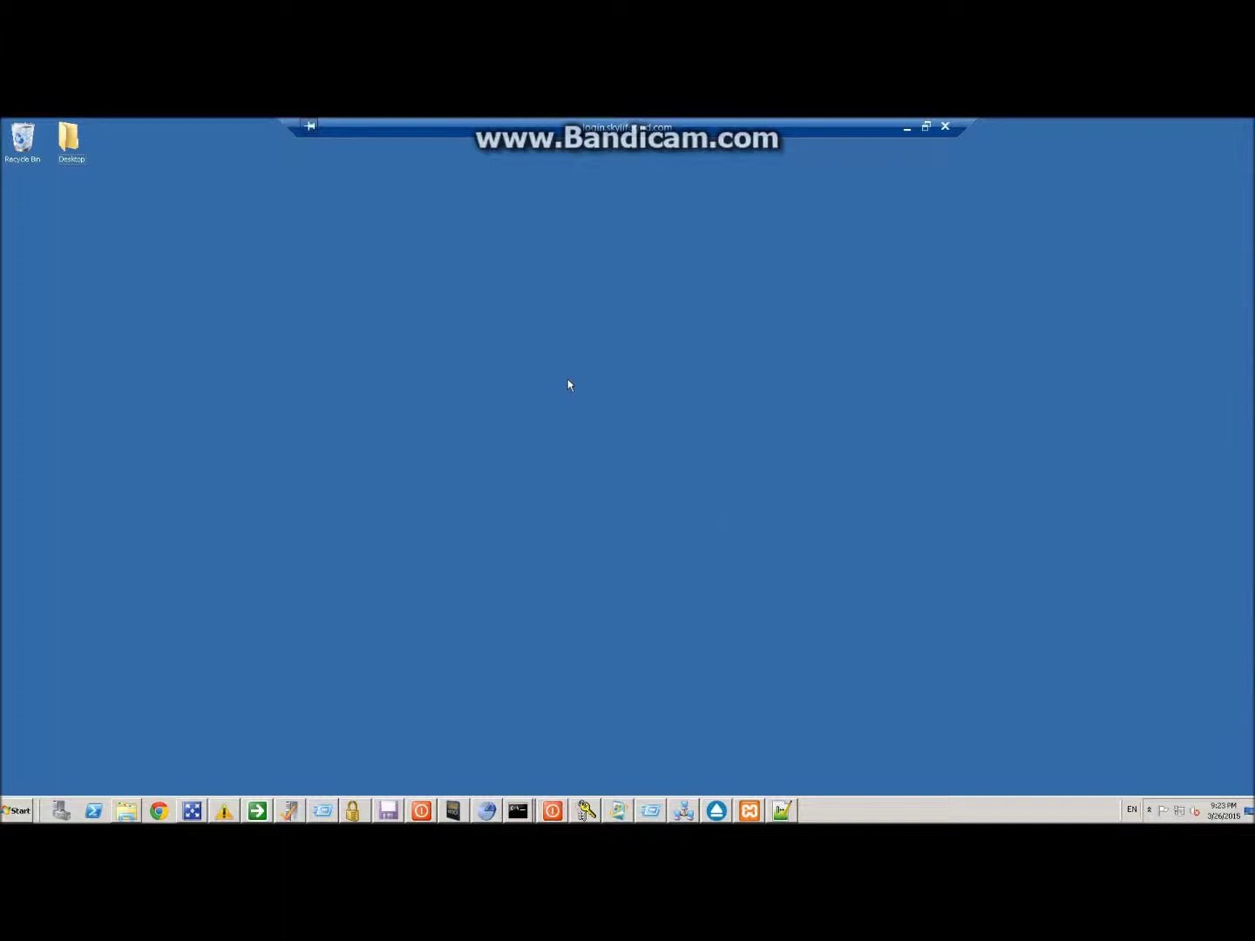